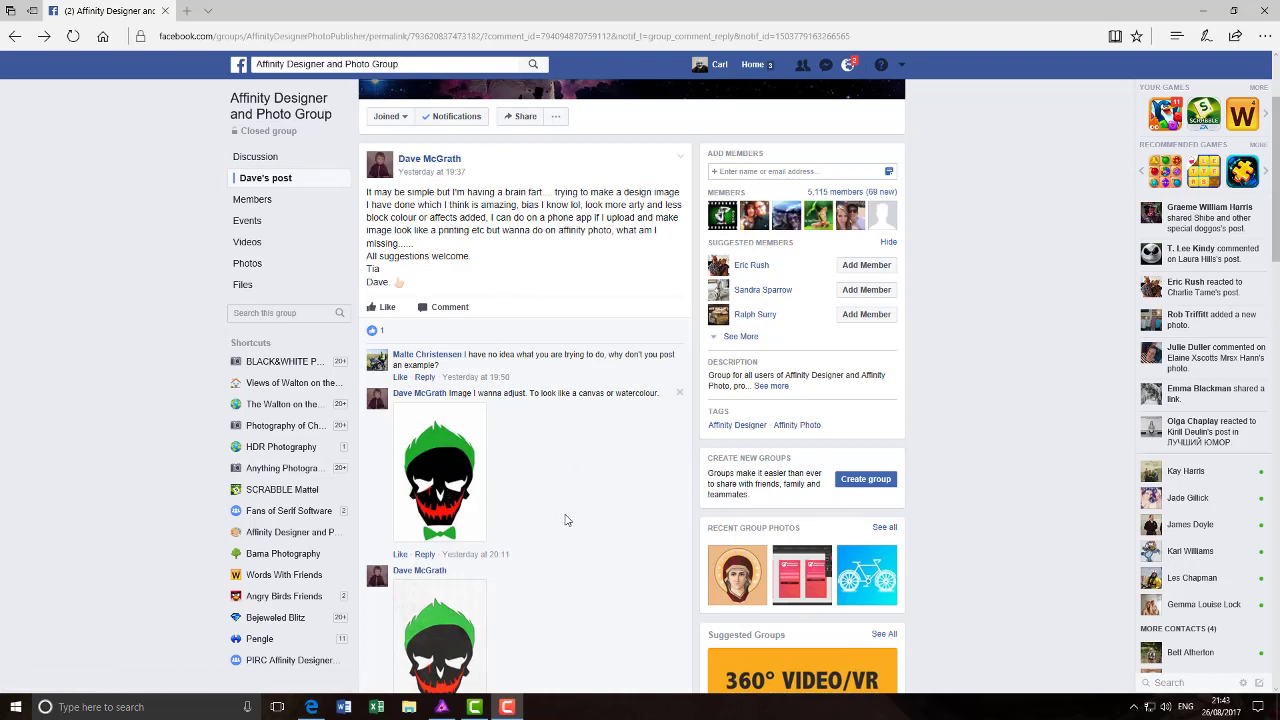
Step: View the painted skull example from the Facebook group post full size, then return to Affinity Photo
{"action": "scroll", "coordinate": [565, 520], "scroll_direction": "down", "scroll_amount": 1}
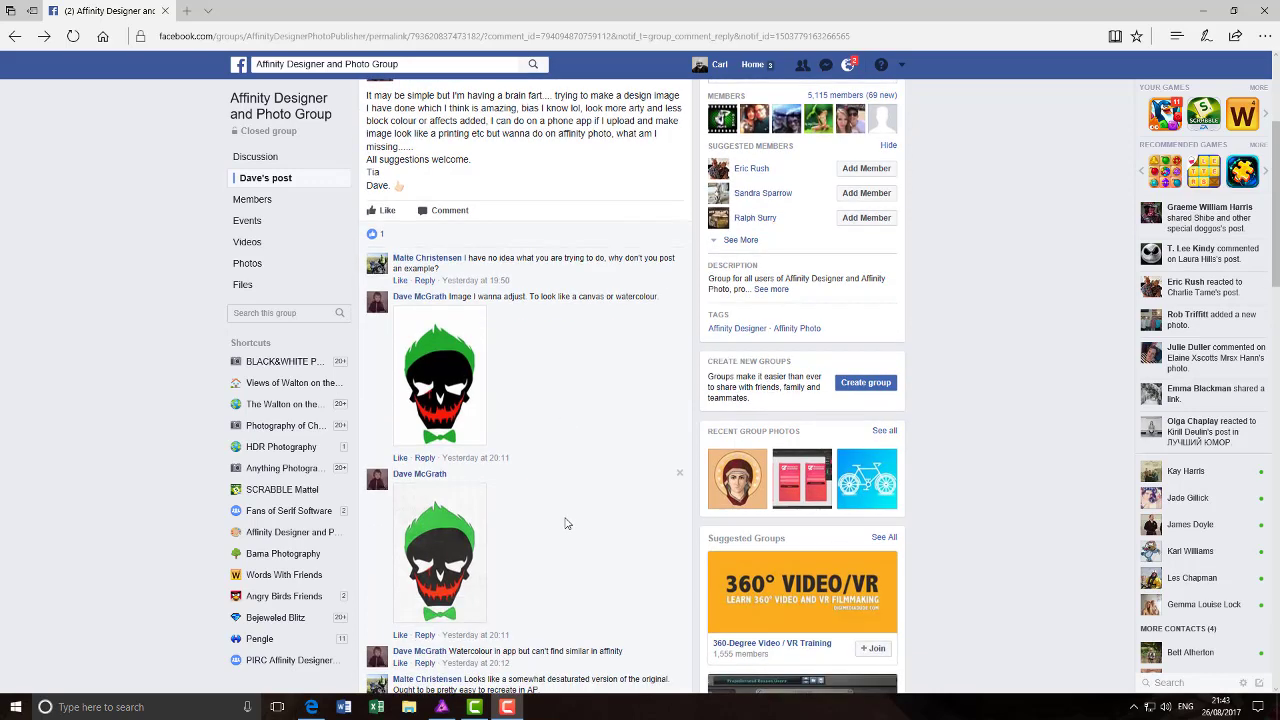
{"action": "left_click", "coordinate": [452, 556]}
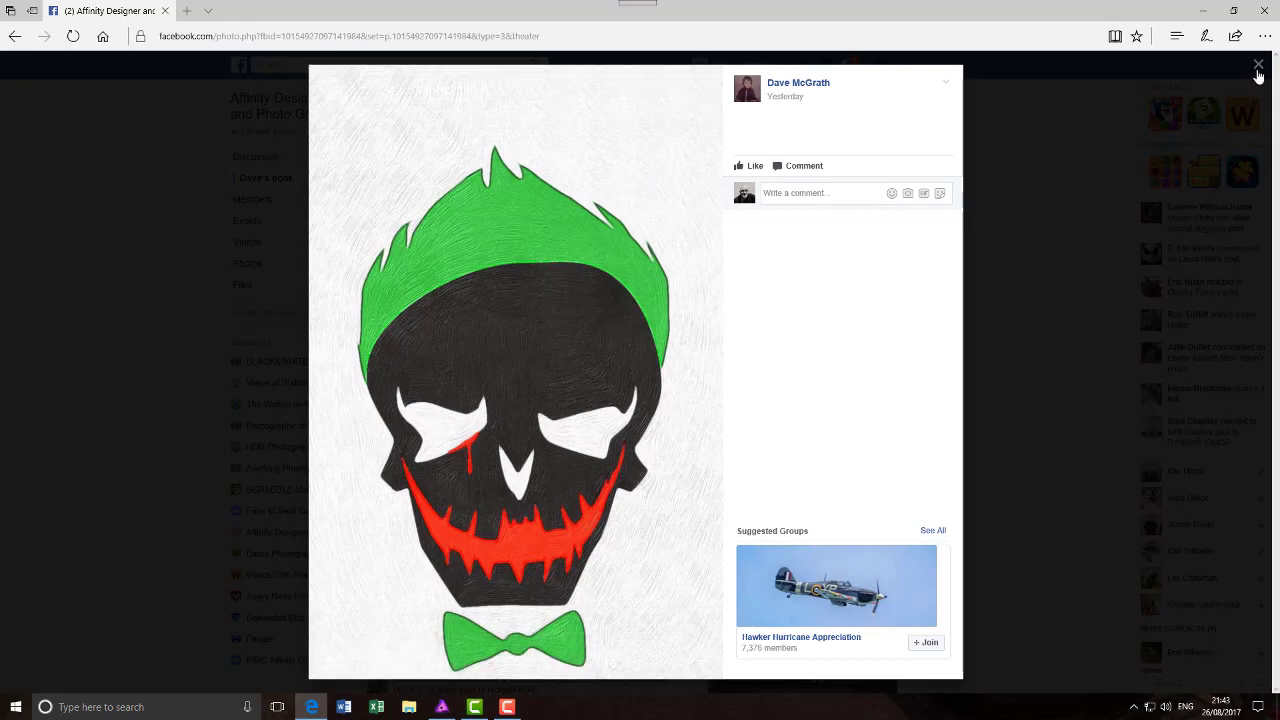
{"action": "left_click", "coordinate": [1258, 66]}
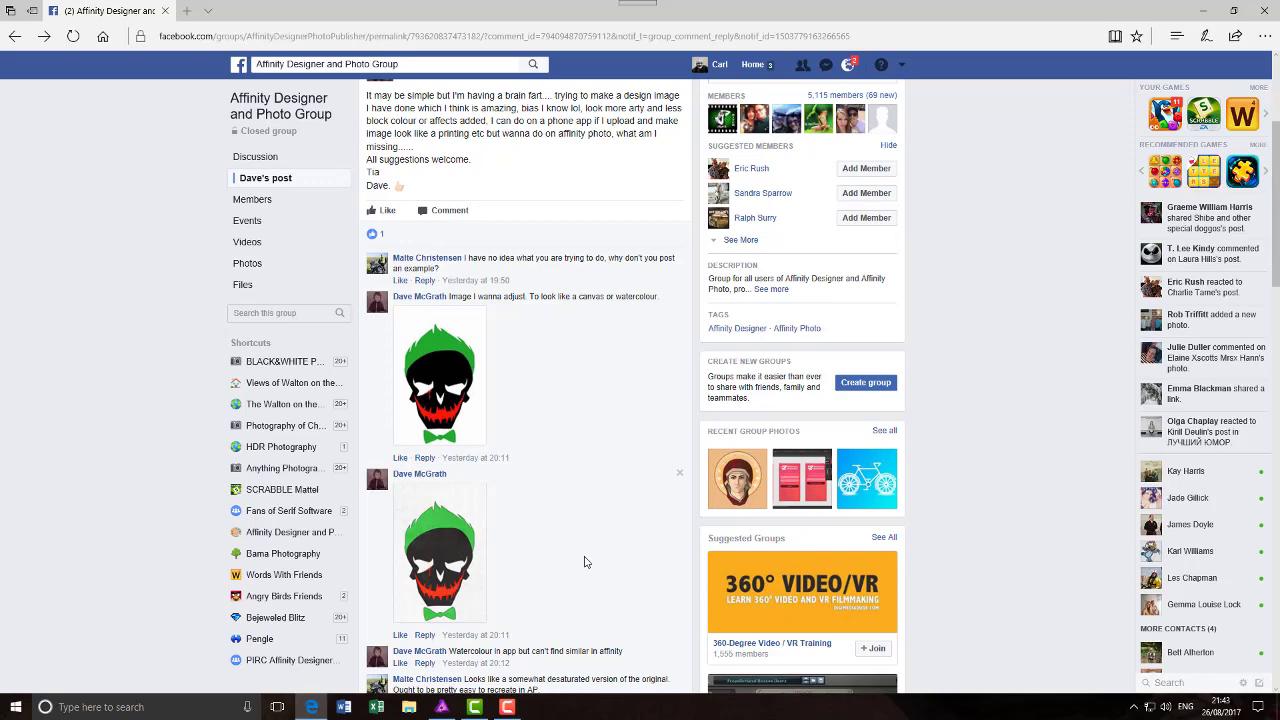
{"action": "scroll", "coordinate": [585, 563], "scroll_direction": "down", "scroll_amount": 1}
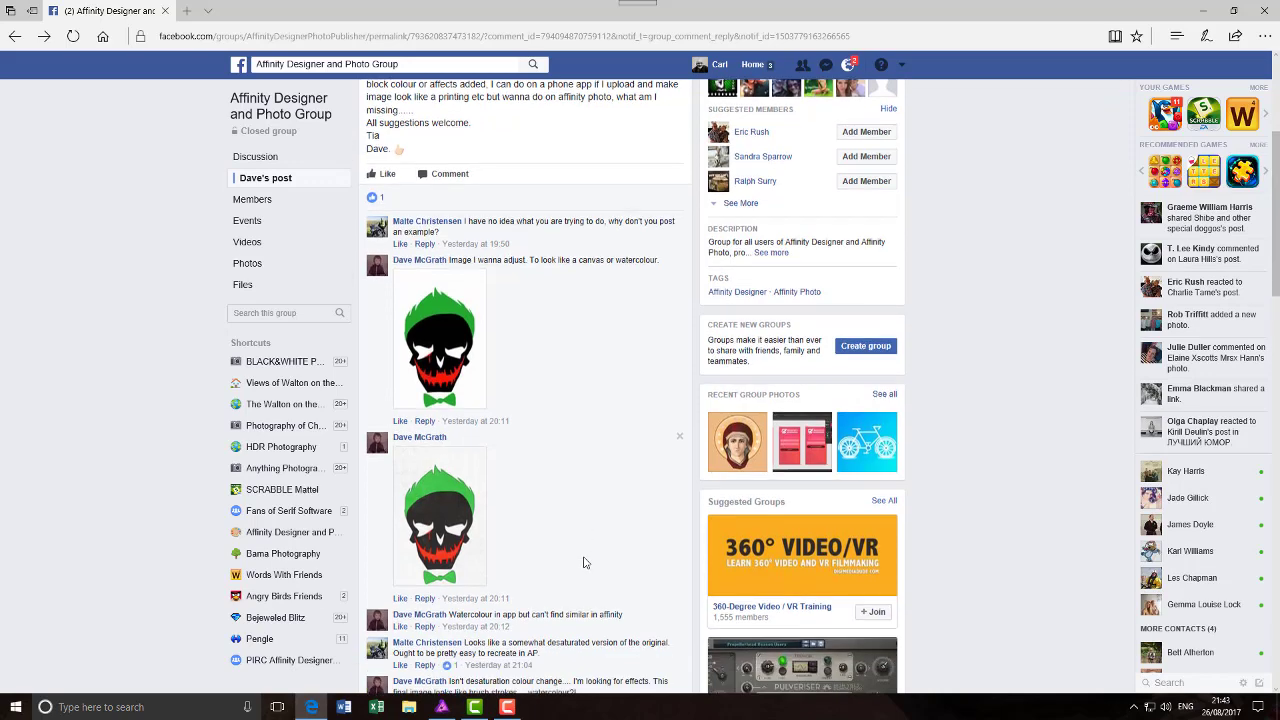
{"action": "scroll", "coordinate": [585, 562], "scroll_direction": "up", "scroll_amount": 2}
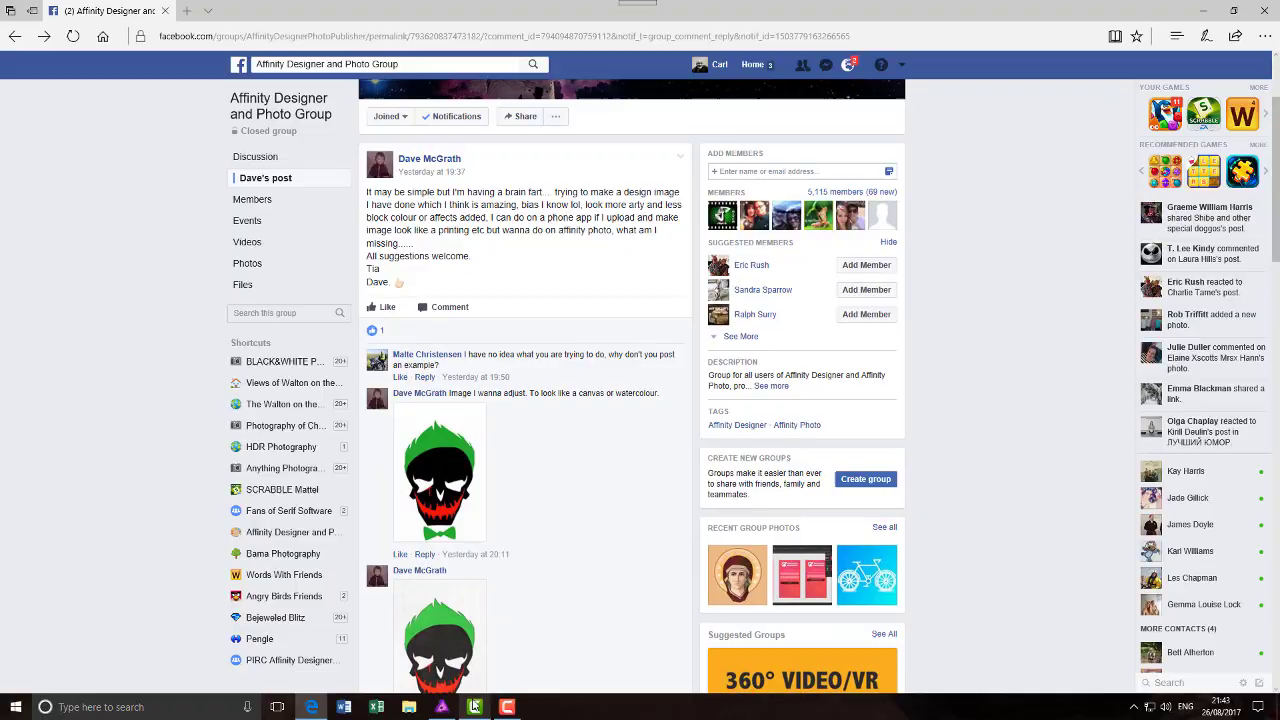
{"action": "left_click", "coordinate": [442, 707]}
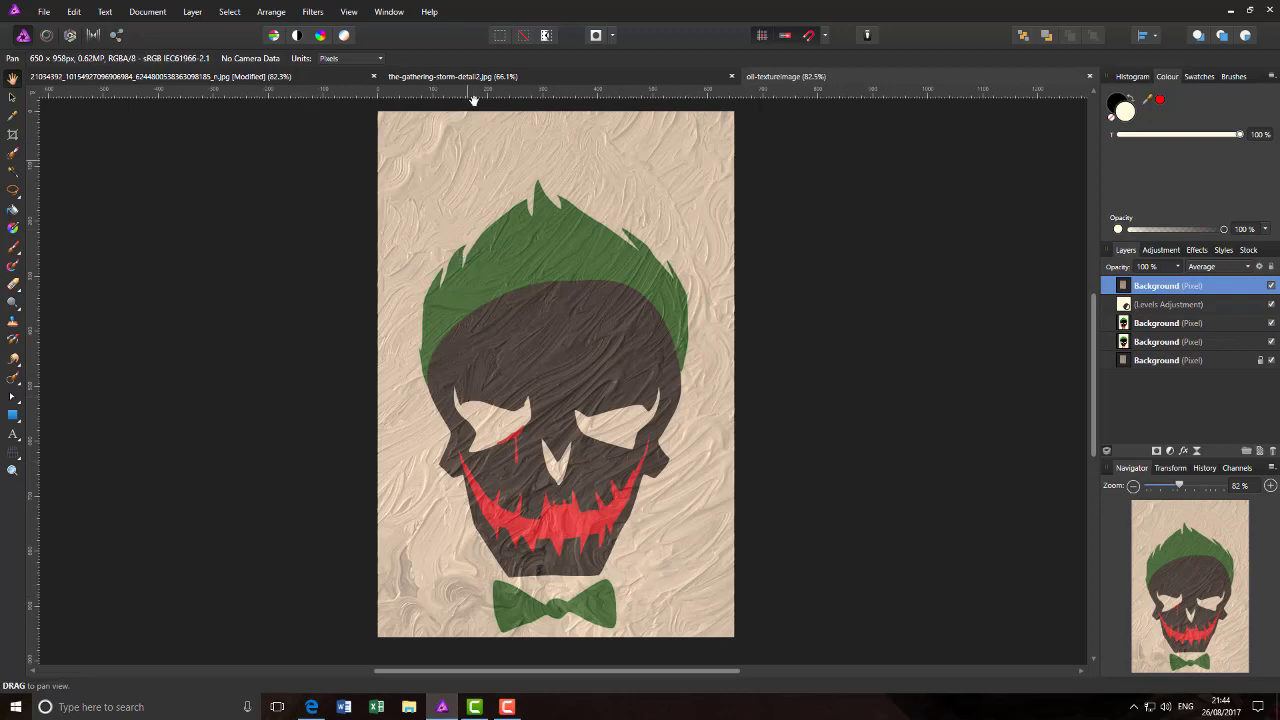
Step: Desaturate the-gathering-storm-detail2.jpg texture with a merged HSL Adjust at -100% saturation
{"action": "left_click", "coordinate": [436, 79]}
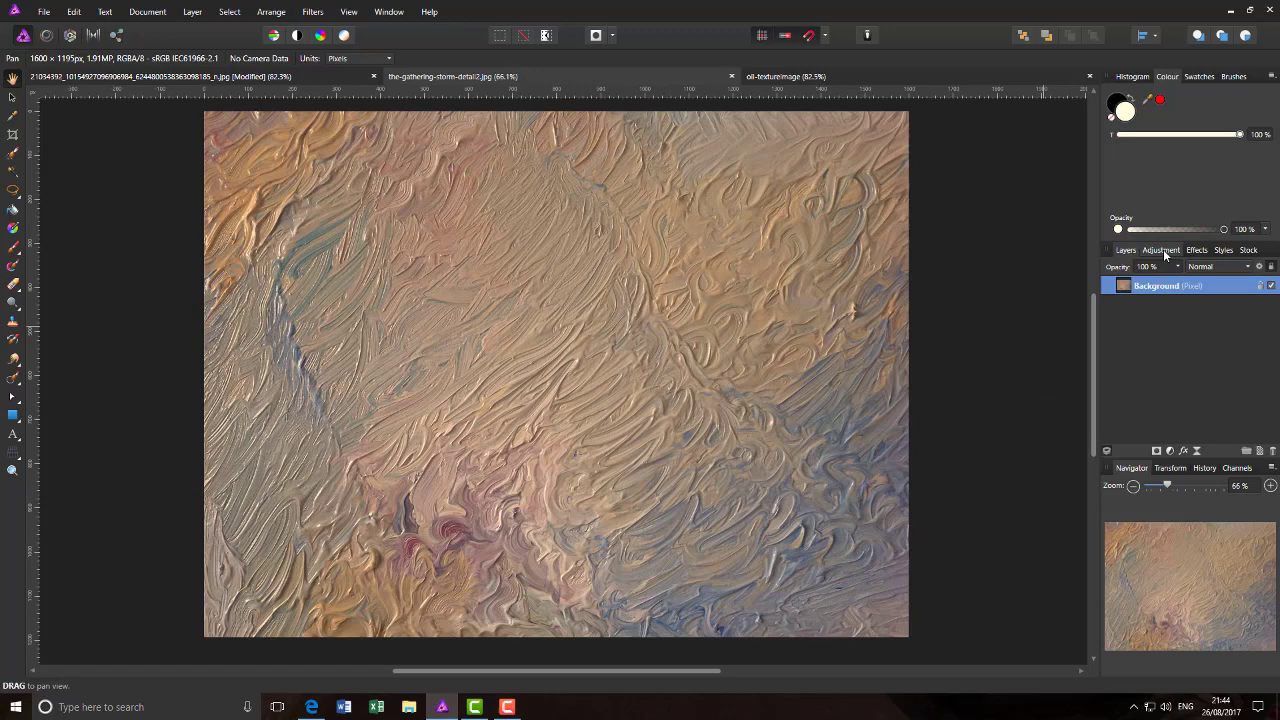
{"action": "left_click", "coordinate": [1163, 250]}
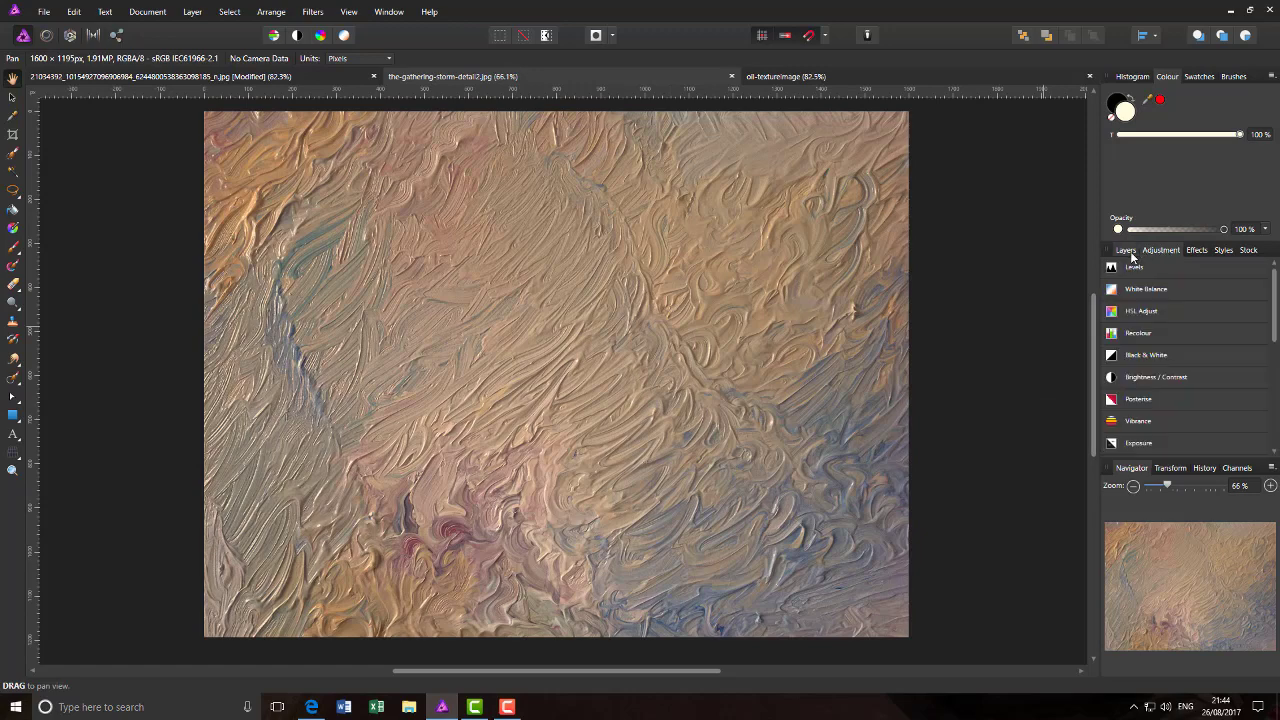
{"action": "left_click", "coordinate": [1144, 318]}
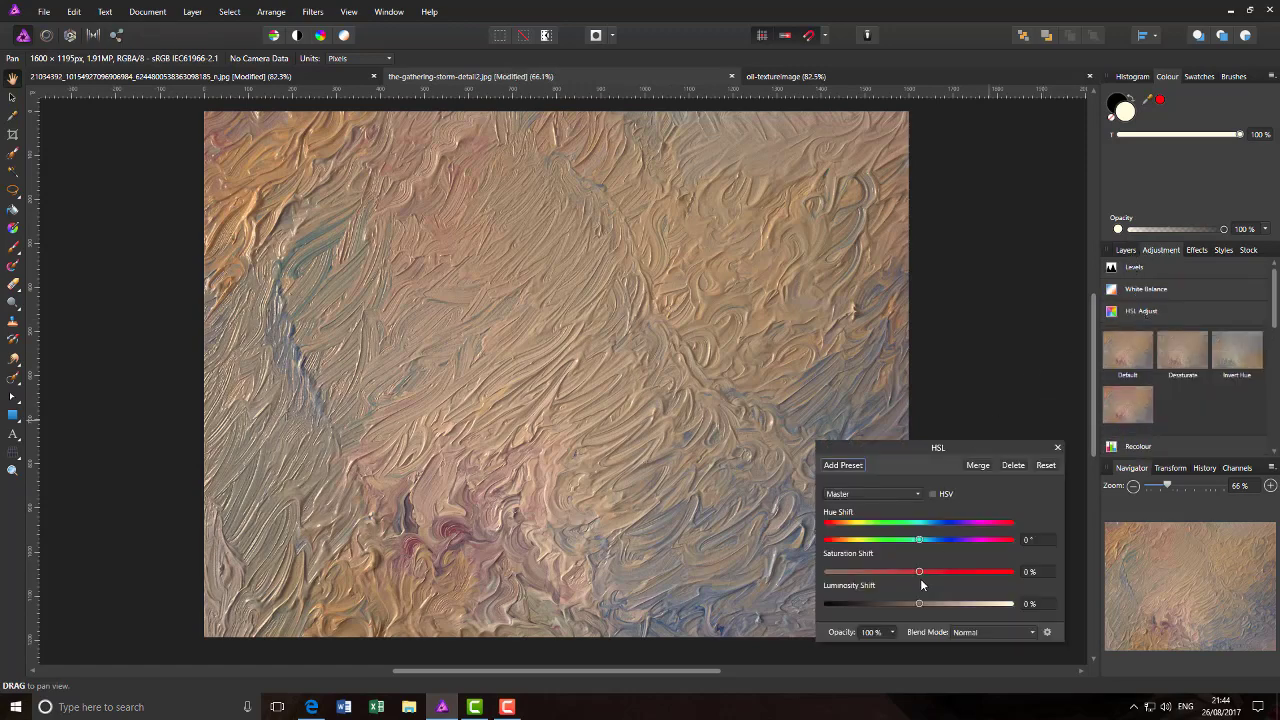
{"action": "left_click_drag", "start_coordinate": [921, 573], "coordinate": [821, 580]}
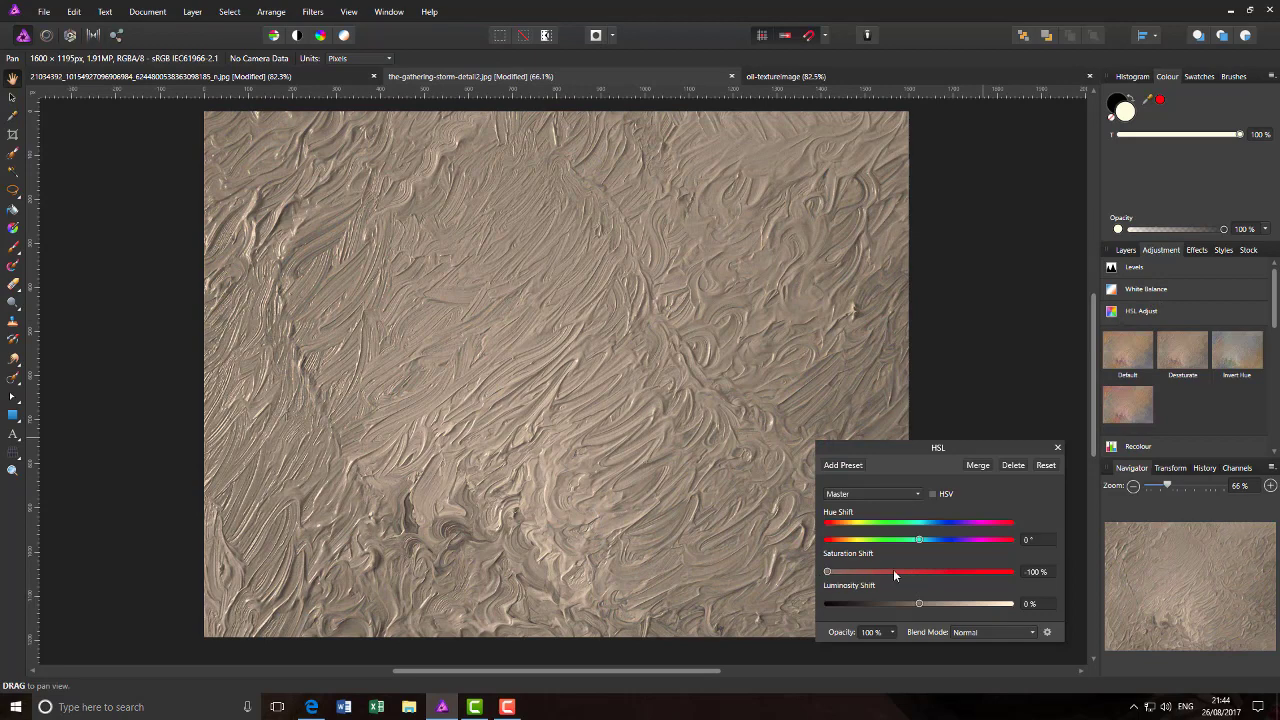
{"action": "left_click", "coordinate": [977, 465]}
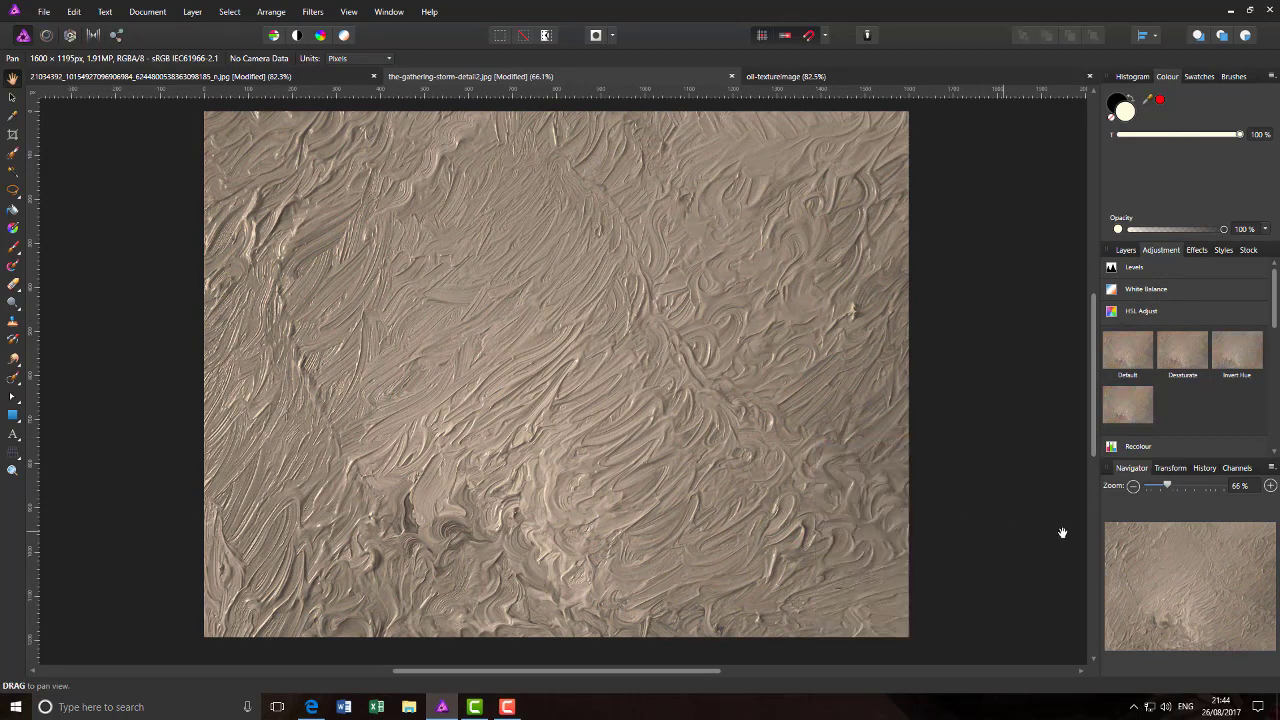
{"action": "left_click", "coordinate": [1125, 250]}
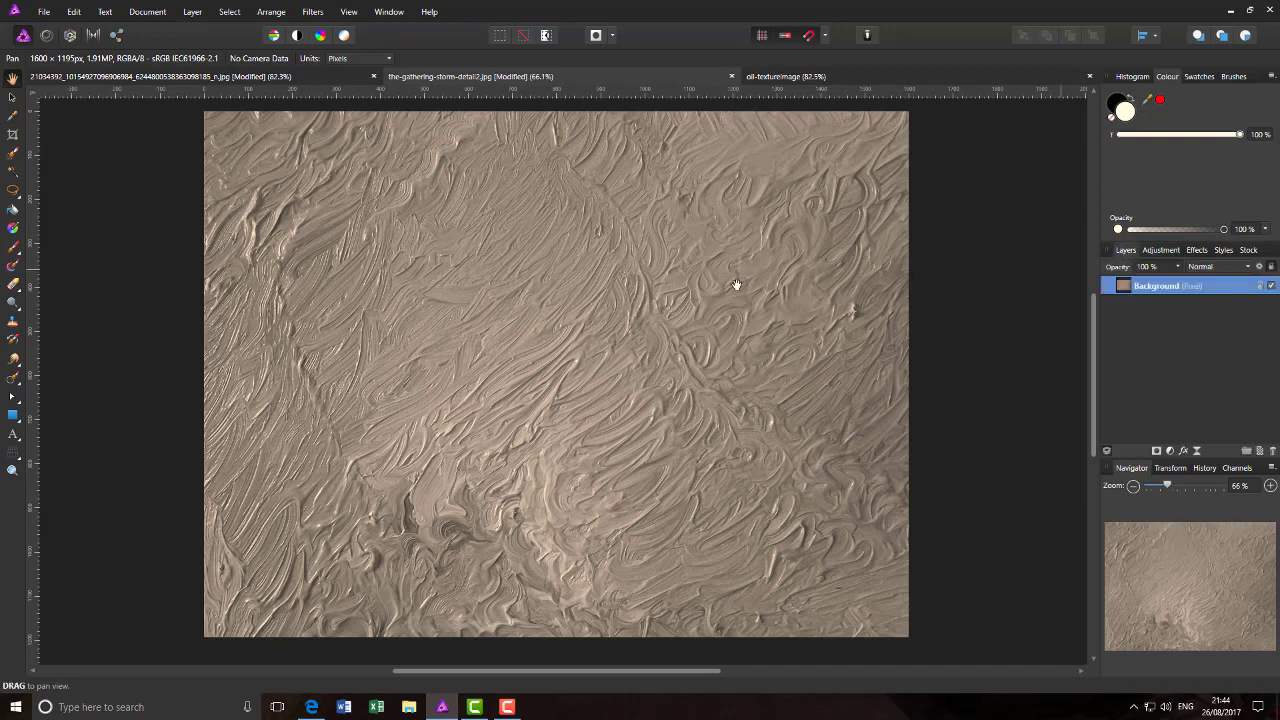
Step: Copy the skull layer from the skull illustration document
{"action": "left_click", "coordinate": [262, 78]}
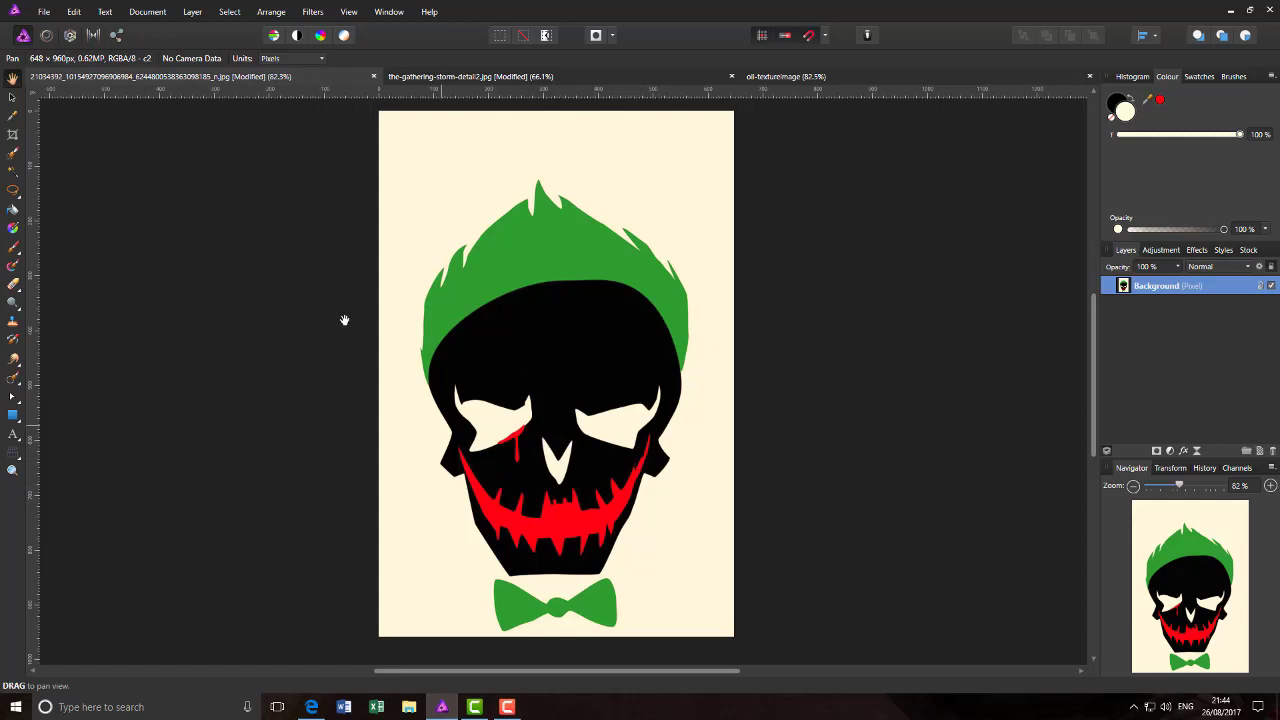
{"action": "right_click", "coordinate": [1167, 286]}
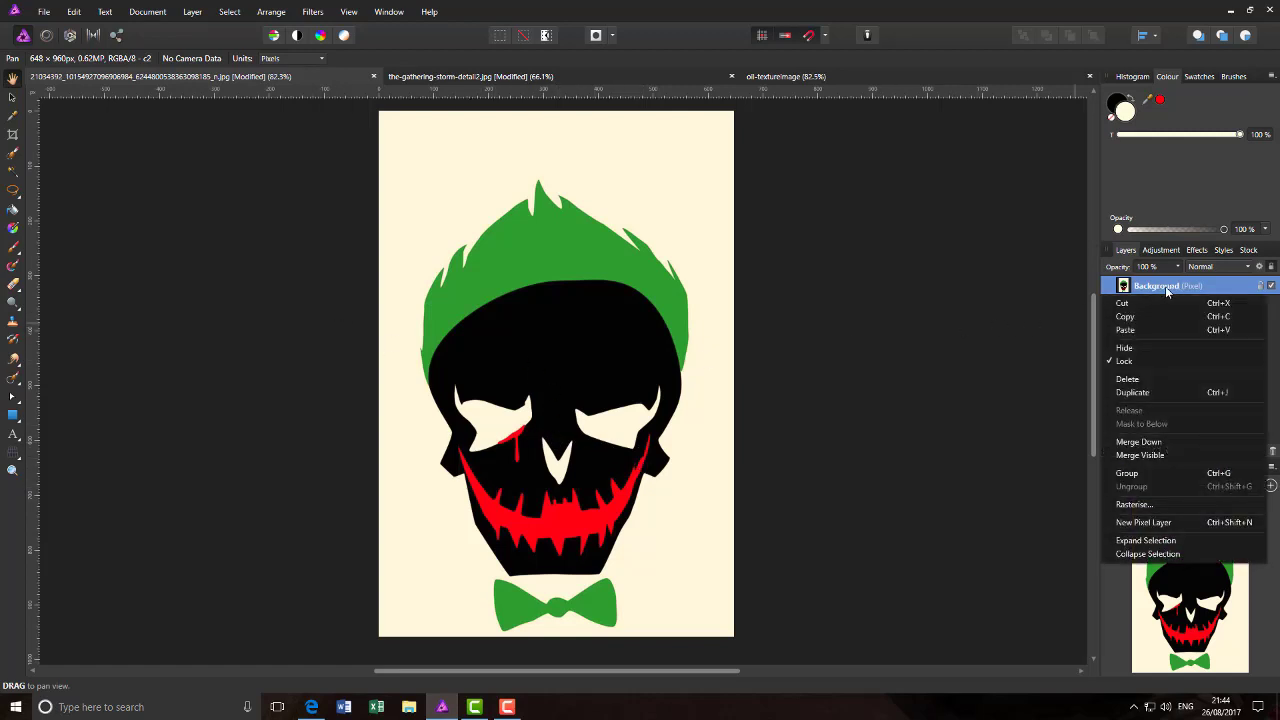
{"action": "left_click", "coordinate": [474, 214]}
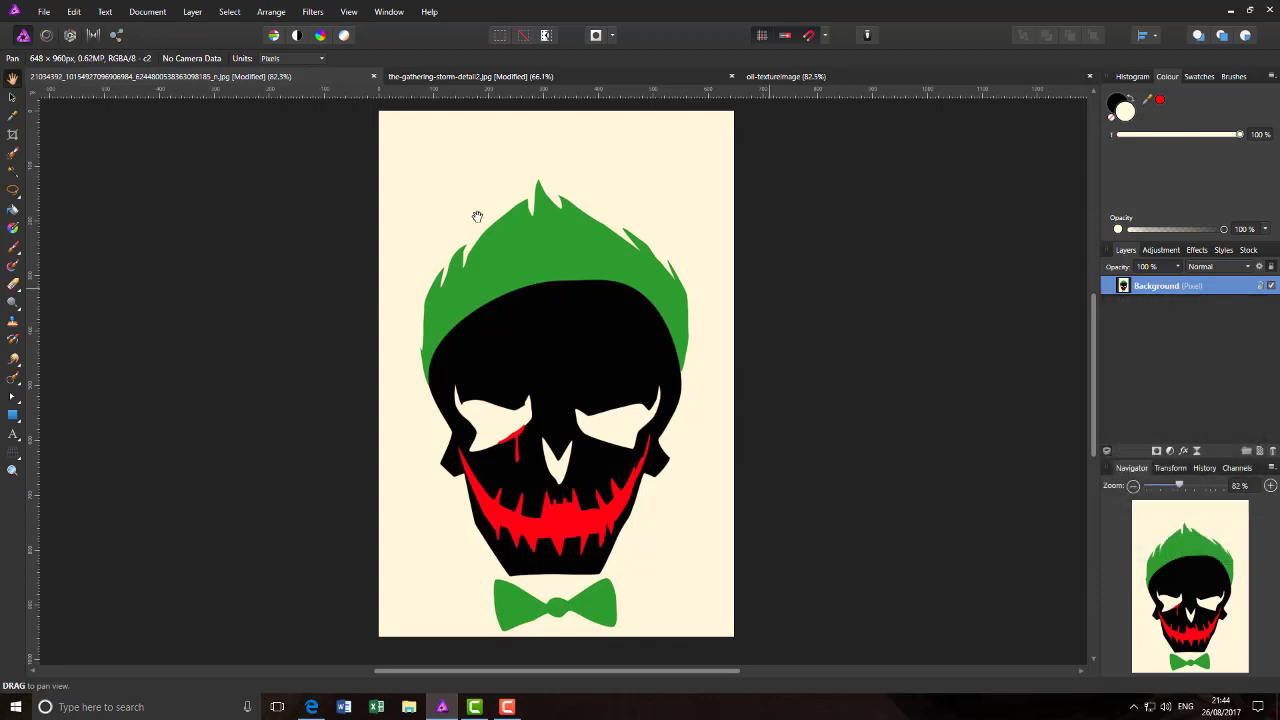
Step: Paste the skull into the texture document and move it to the centre
{"action": "left_click", "coordinate": [476, 80]}
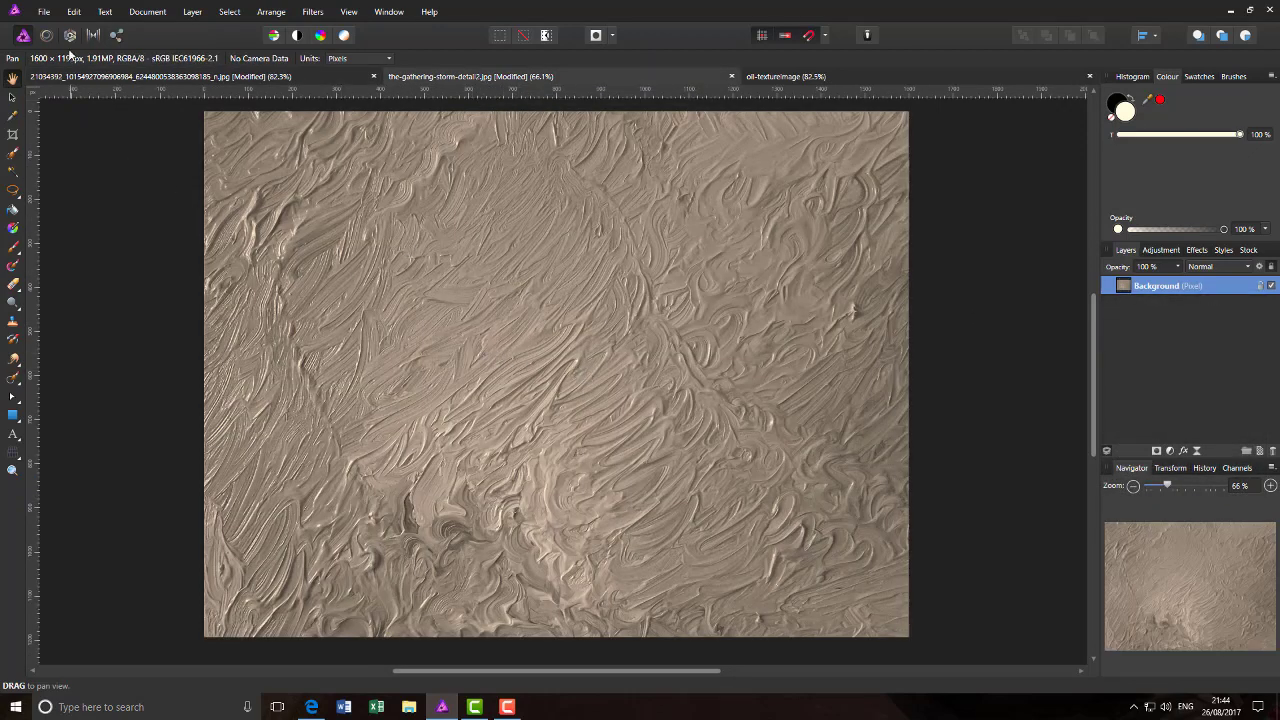
{"action": "left_click", "coordinate": [73, 13]}
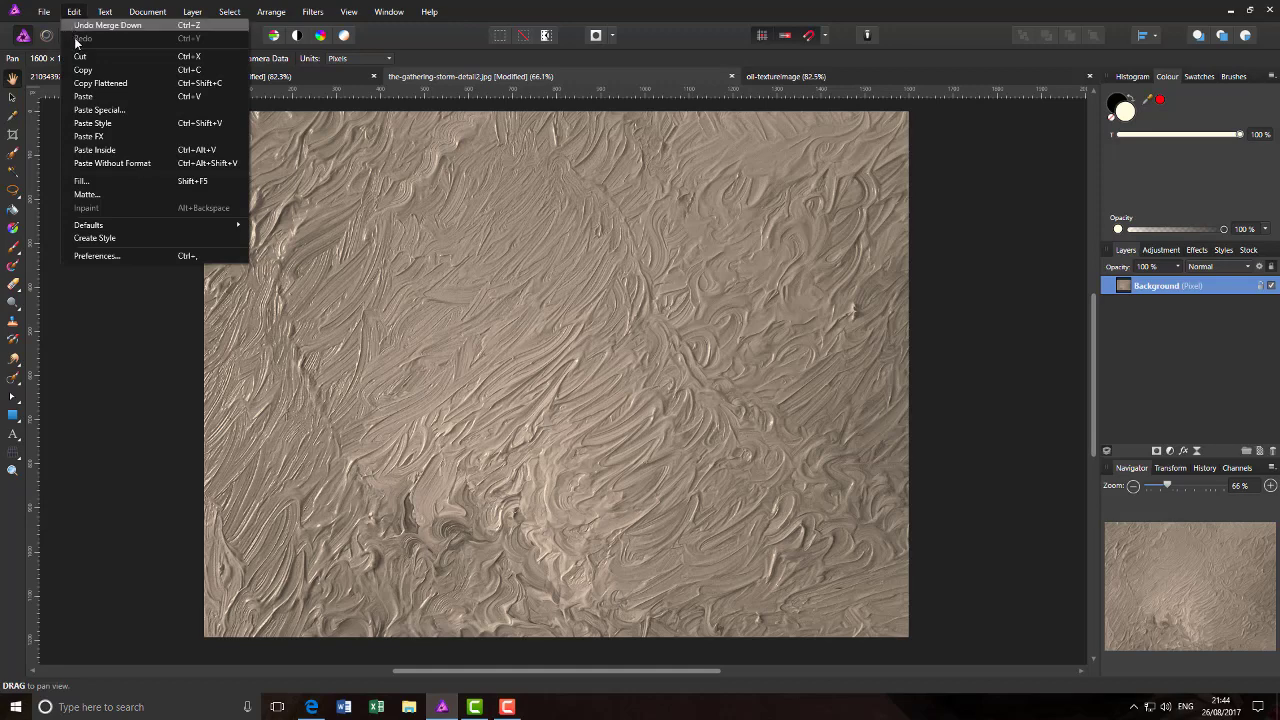
{"action": "left_click", "coordinate": [84, 97]}
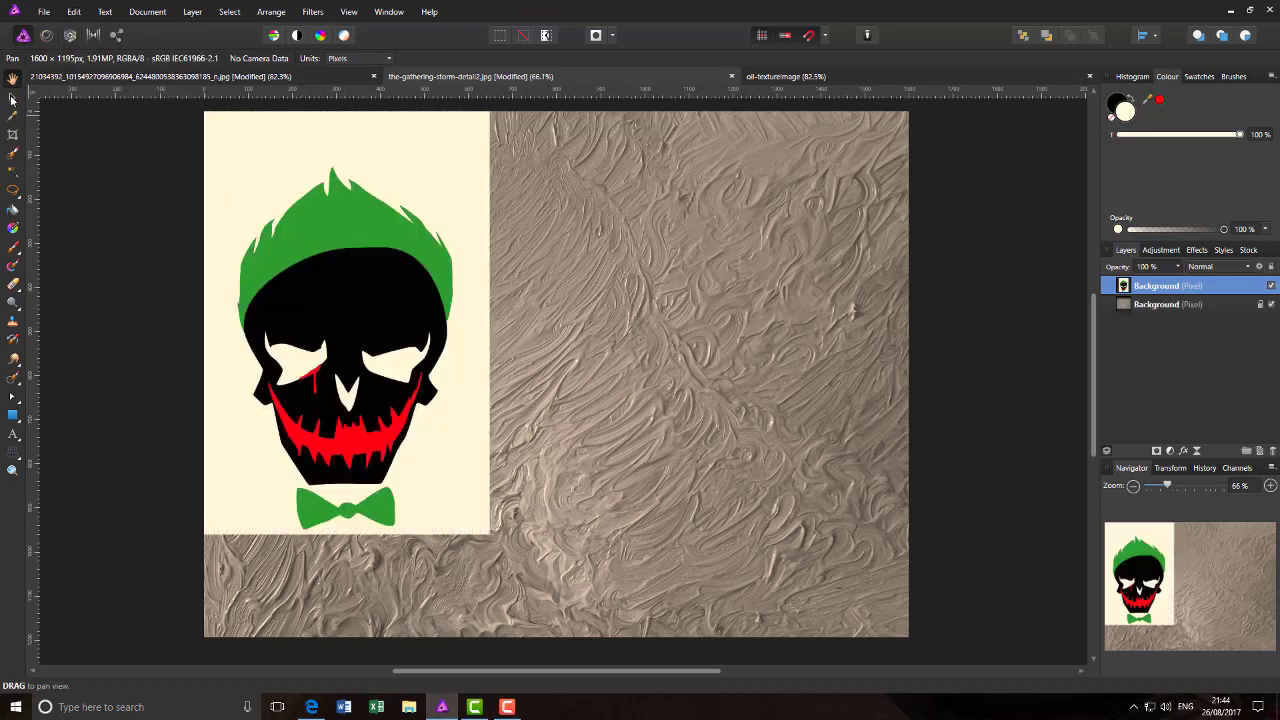
{"action": "left_click", "coordinate": [12, 97]}
{"action": "left_click_drag", "start_coordinate": [323, 328], "coordinate": [553, 374]}
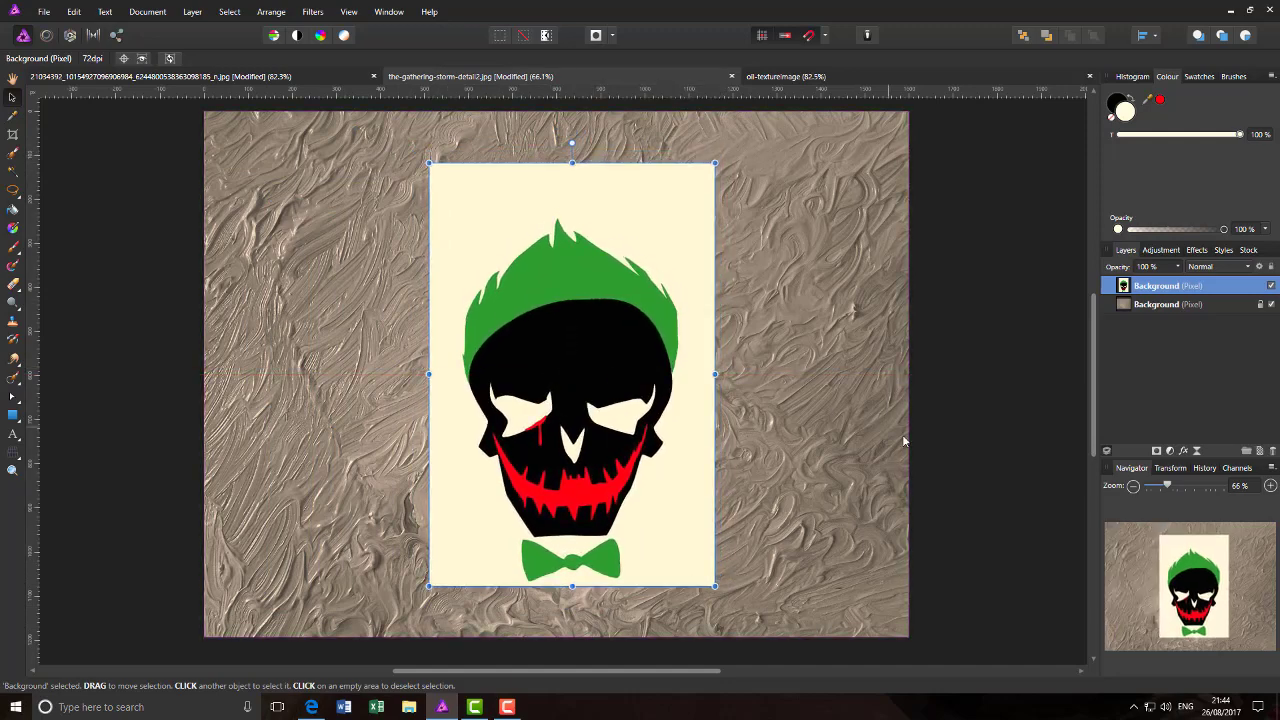
Step: Duplicate the texture layer, place the copy above the skull, and set it to Average blending
{"action": "right_click", "coordinate": [1153, 305]}
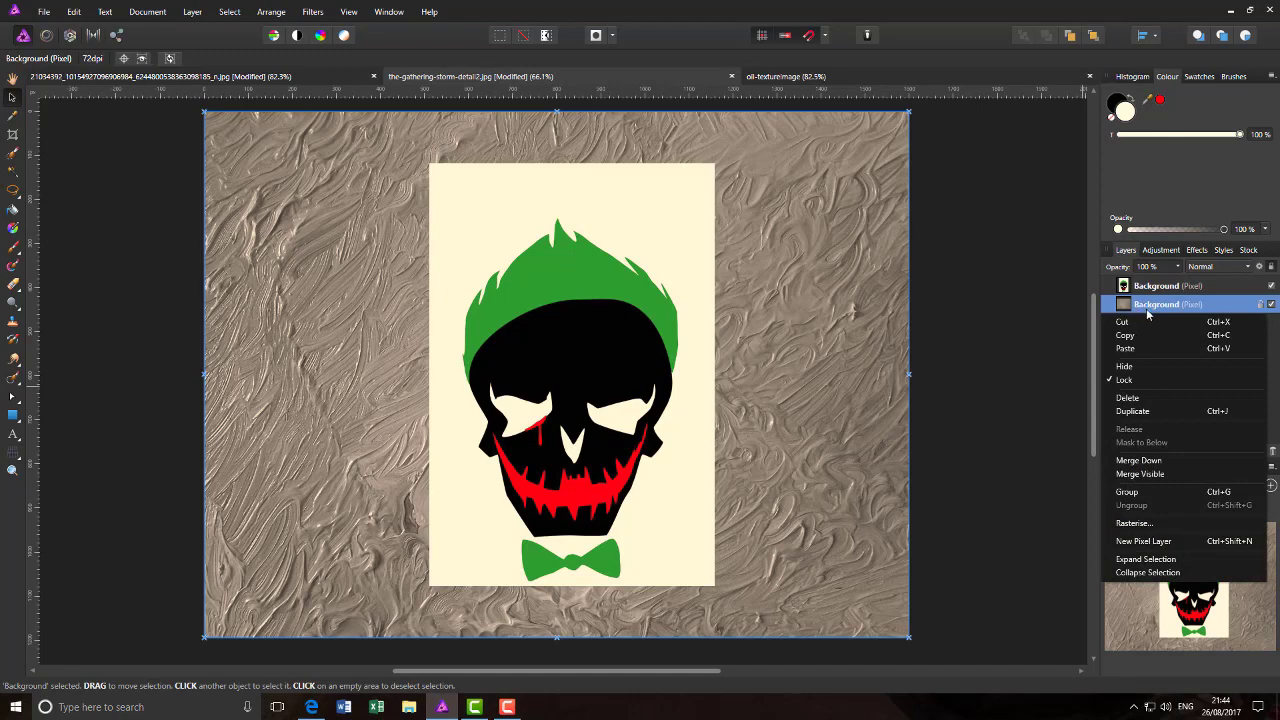
{"action": "left_click", "coordinate": [1143, 413]}
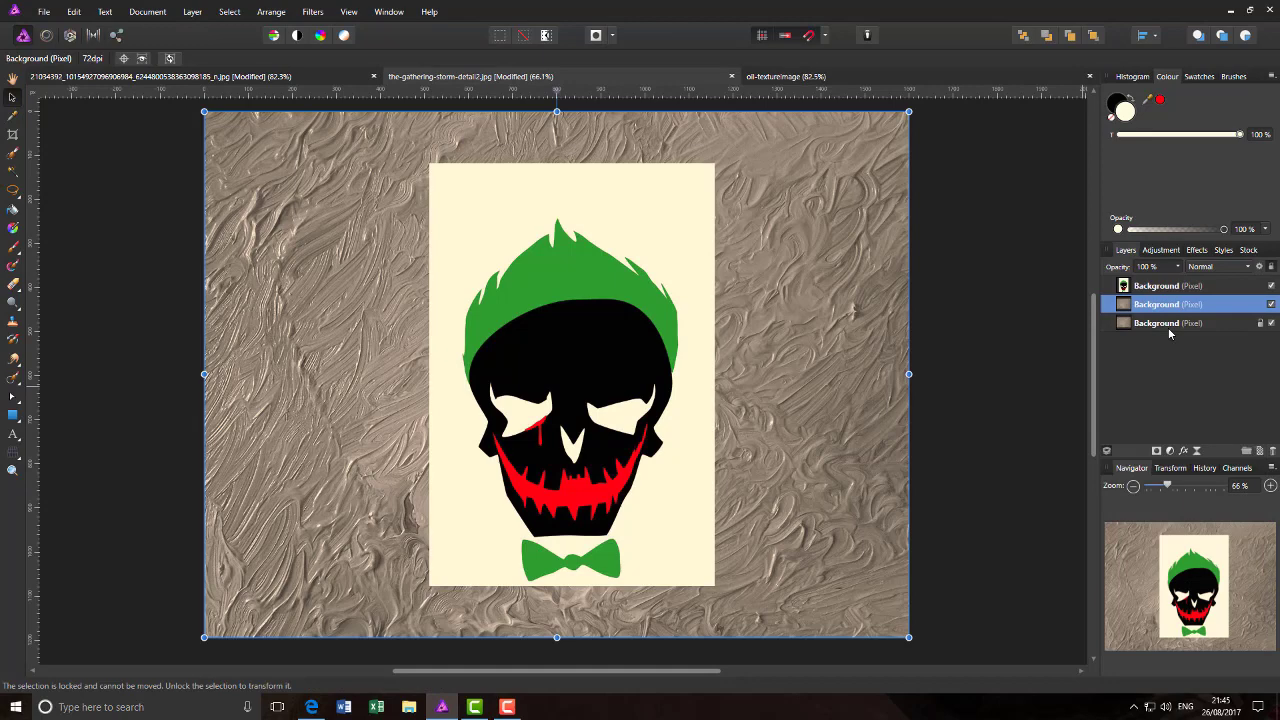
{"action": "left_click_drag", "start_coordinate": [1186, 308], "coordinate": [1185, 283]}
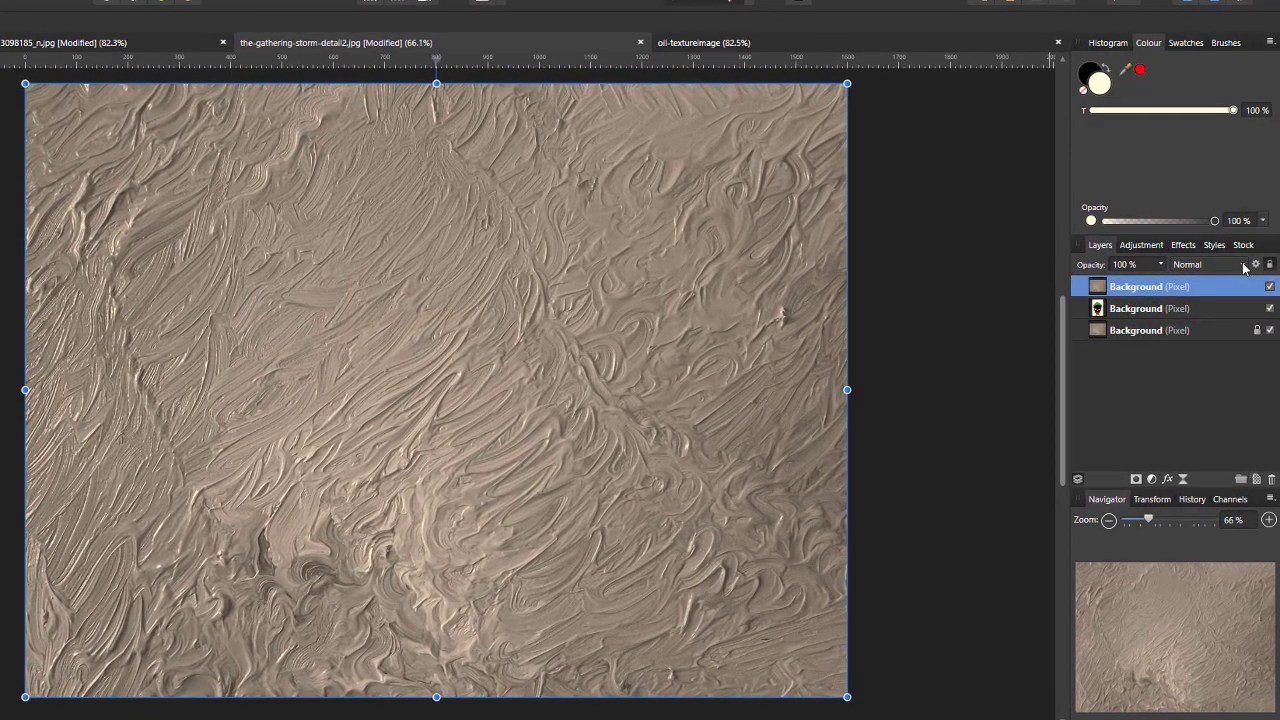
{"action": "left_click", "coordinate": [1243, 265]}
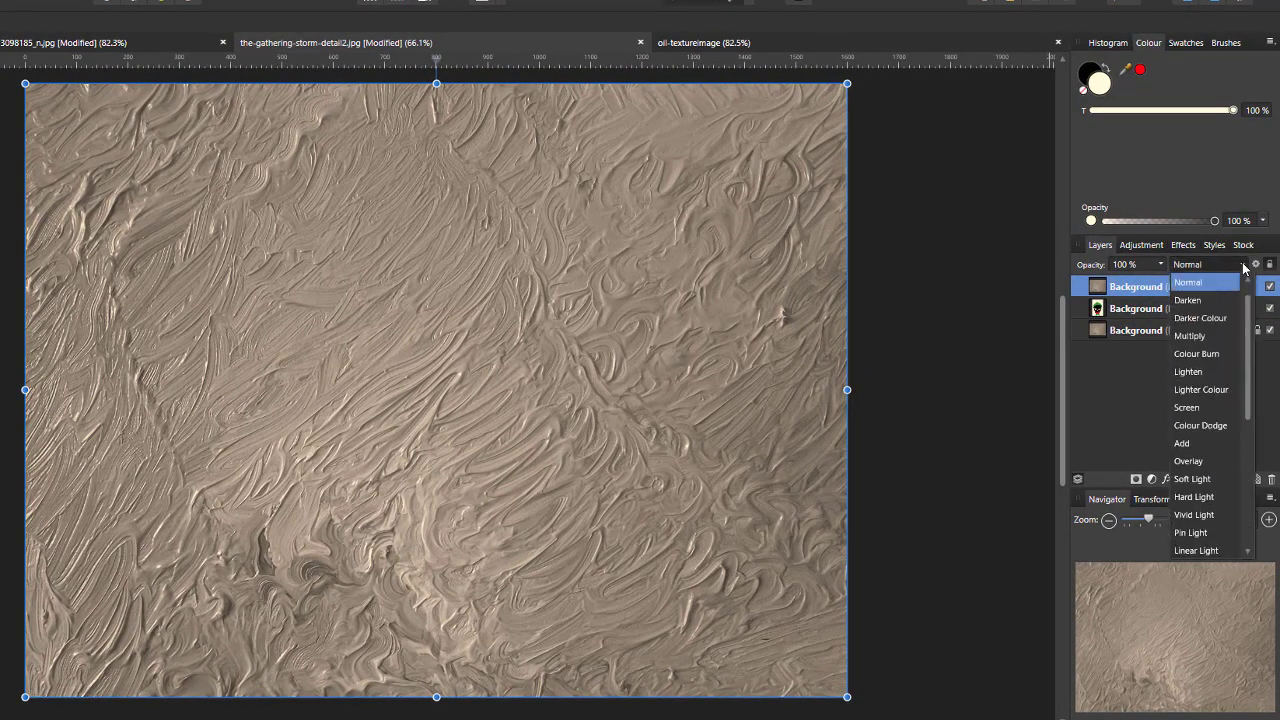
{"action": "left_click_drag", "start_coordinate": [1248, 340], "coordinate": [1261, 450]}
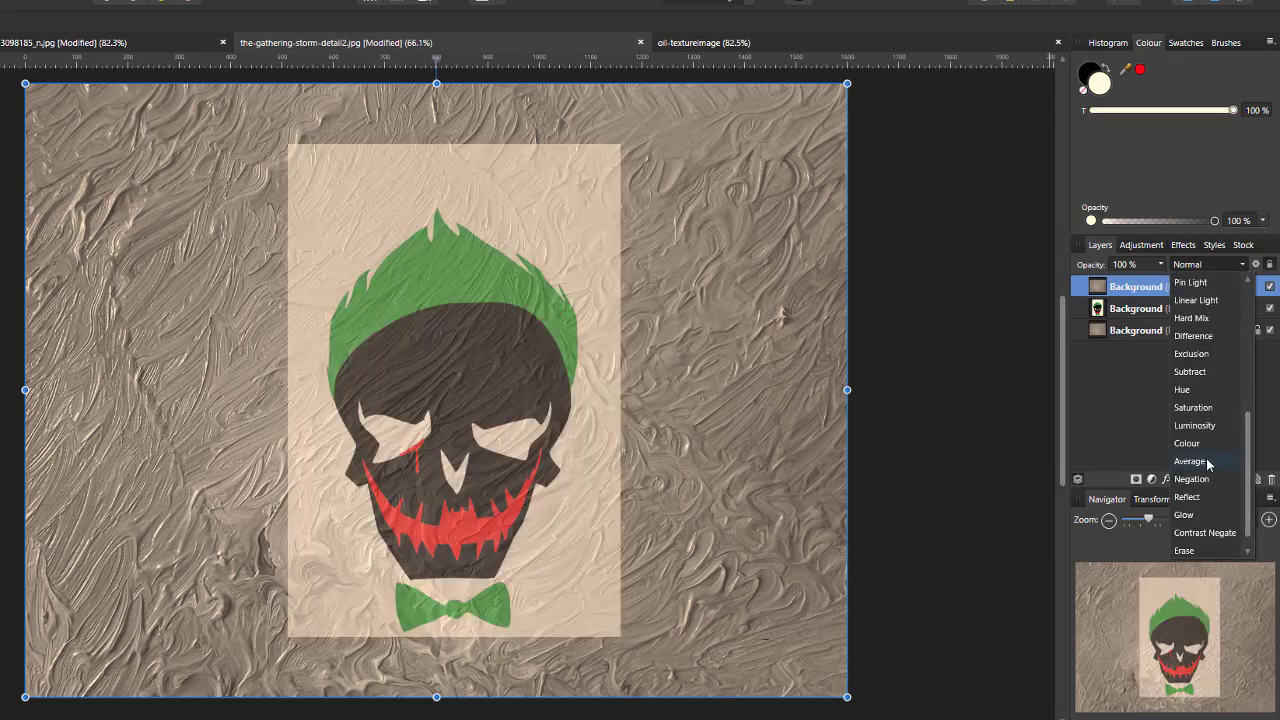
{"action": "left_click", "coordinate": [1190, 461]}
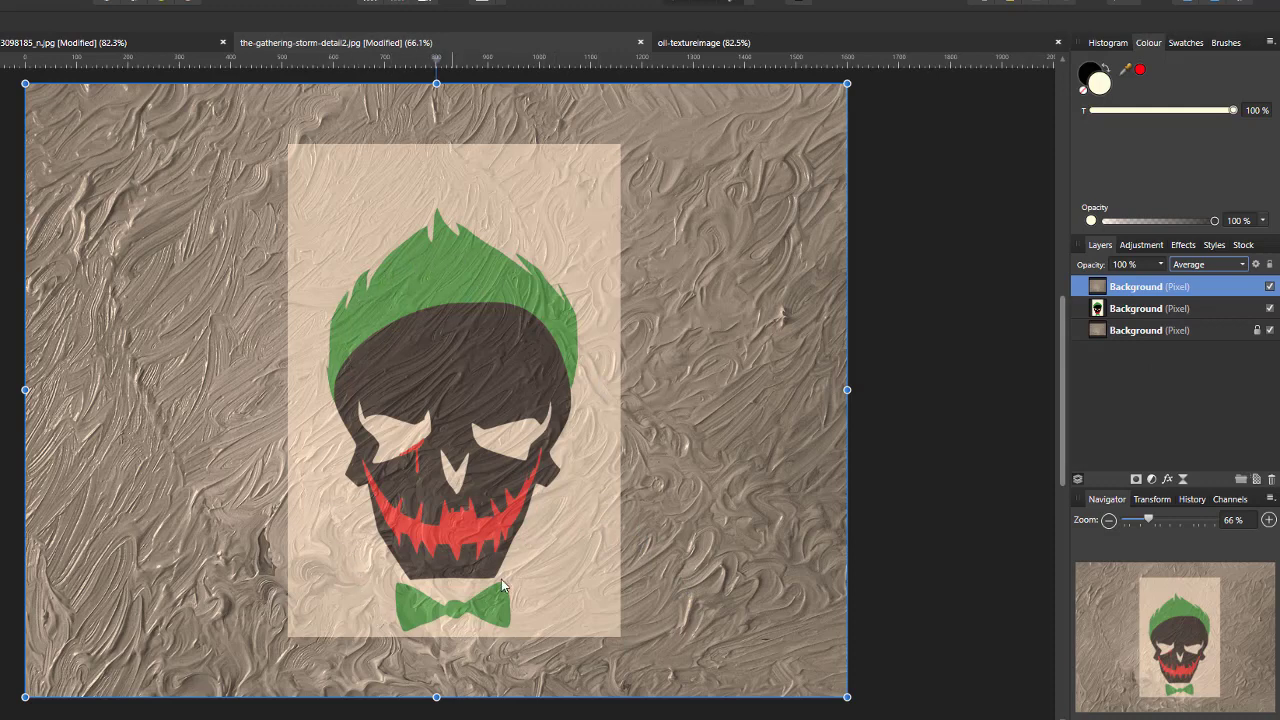
Step: Duplicate the skull layer and set the upper copy's blend mode to Luminosity
{"action": "right_click", "coordinate": [1170, 311]}
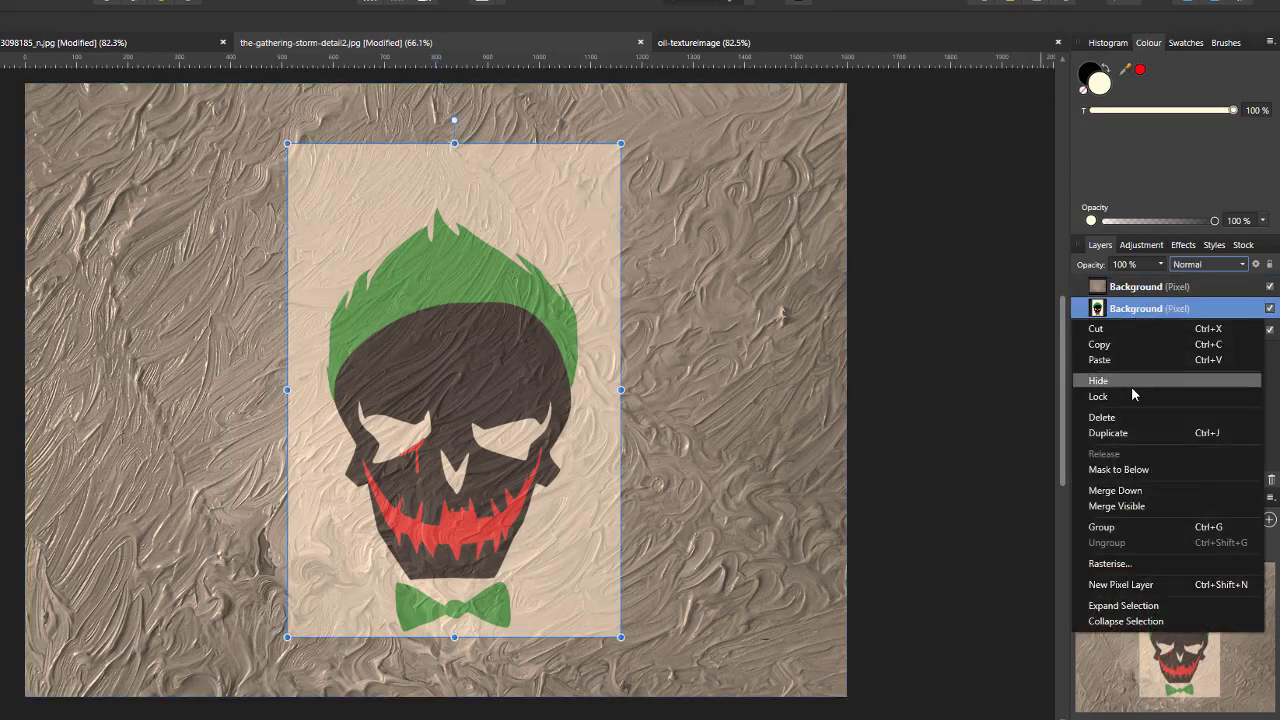
{"action": "left_click", "coordinate": [1122, 433]}
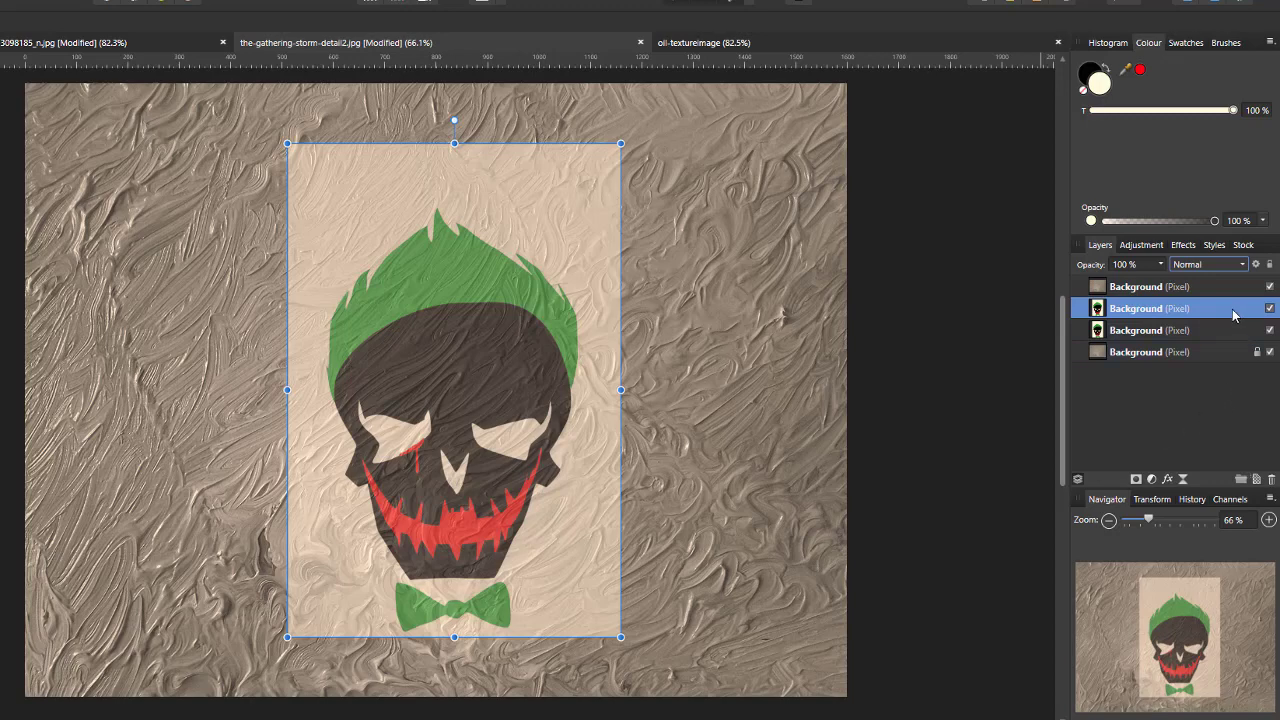
{"action": "left_click", "coordinate": [1243, 266]}
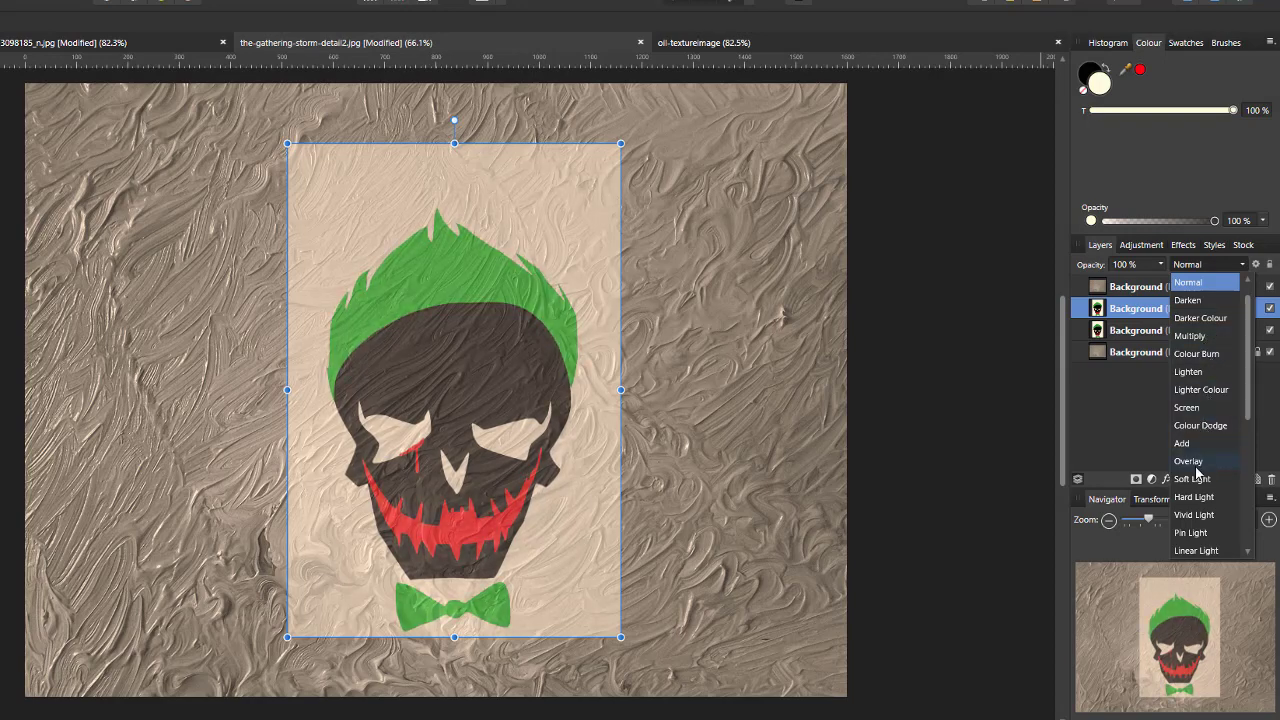
{"action": "scroll", "coordinate": [1196, 512], "scroll_direction": "down", "scroll_amount": 1}
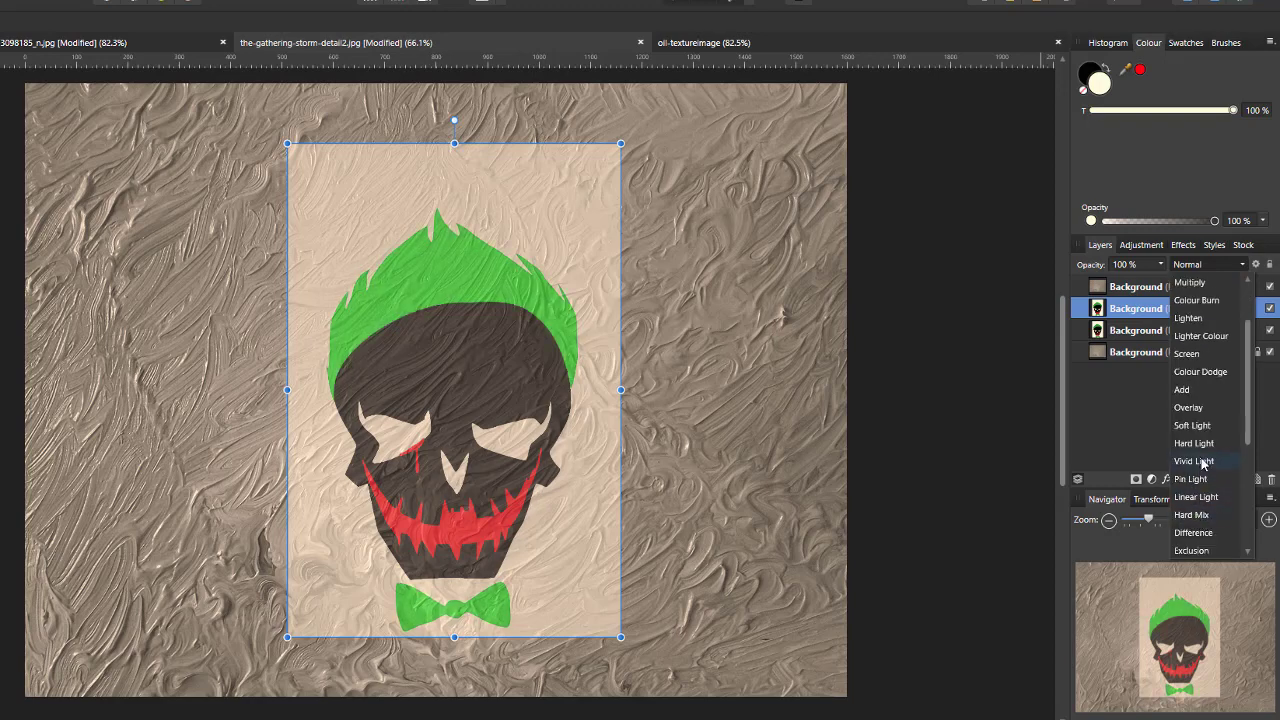
{"action": "scroll", "coordinate": [1203, 466], "scroll_direction": "down", "scroll_amount": 2}
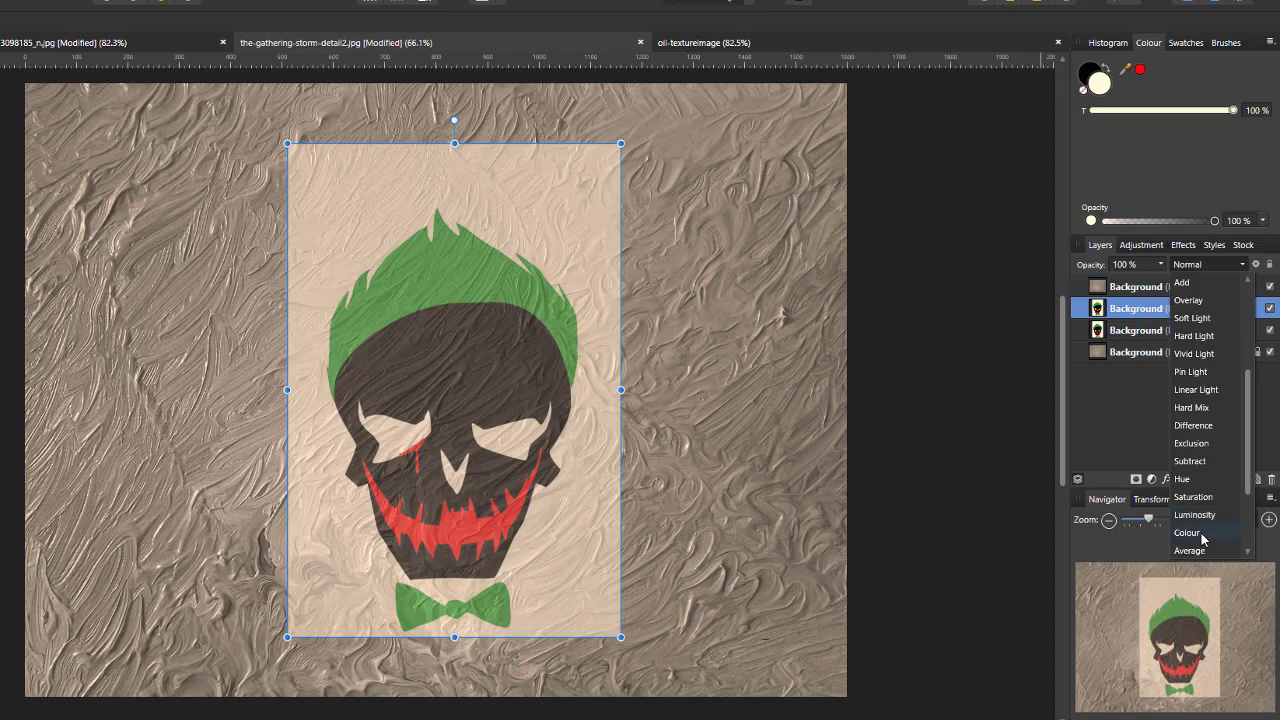
{"action": "scroll", "coordinate": [1196, 545], "scroll_direction": "down", "scroll_amount": 2}
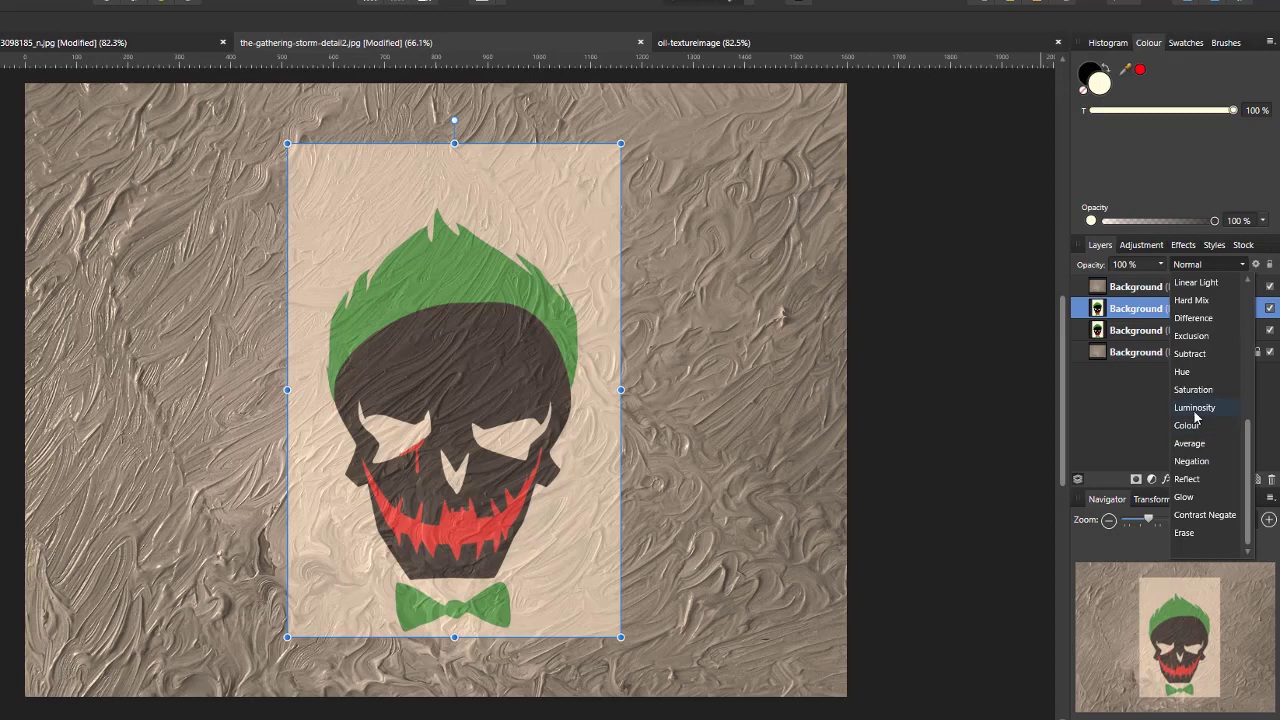
{"action": "left_click", "coordinate": [1195, 408]}
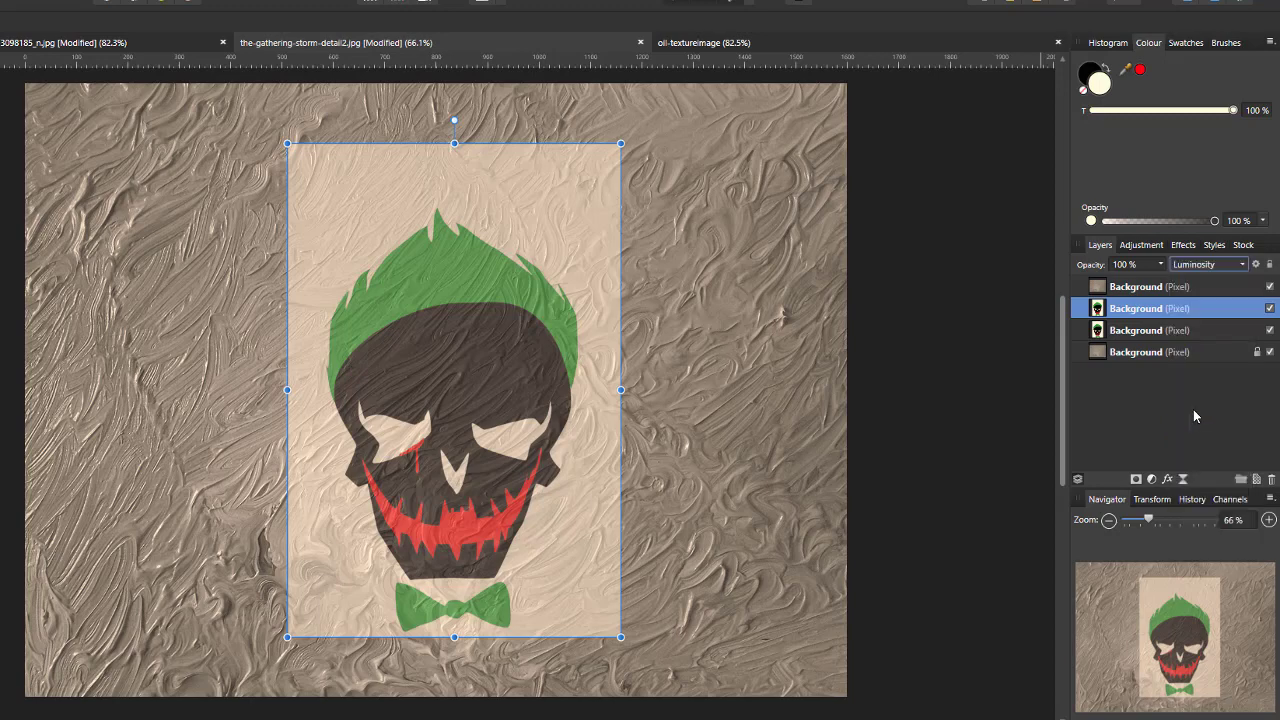
Step: Compare against the original skull document, then bring up the adjustments list in the composite
{"action": "left_click", "coordinate": [100, 42]}
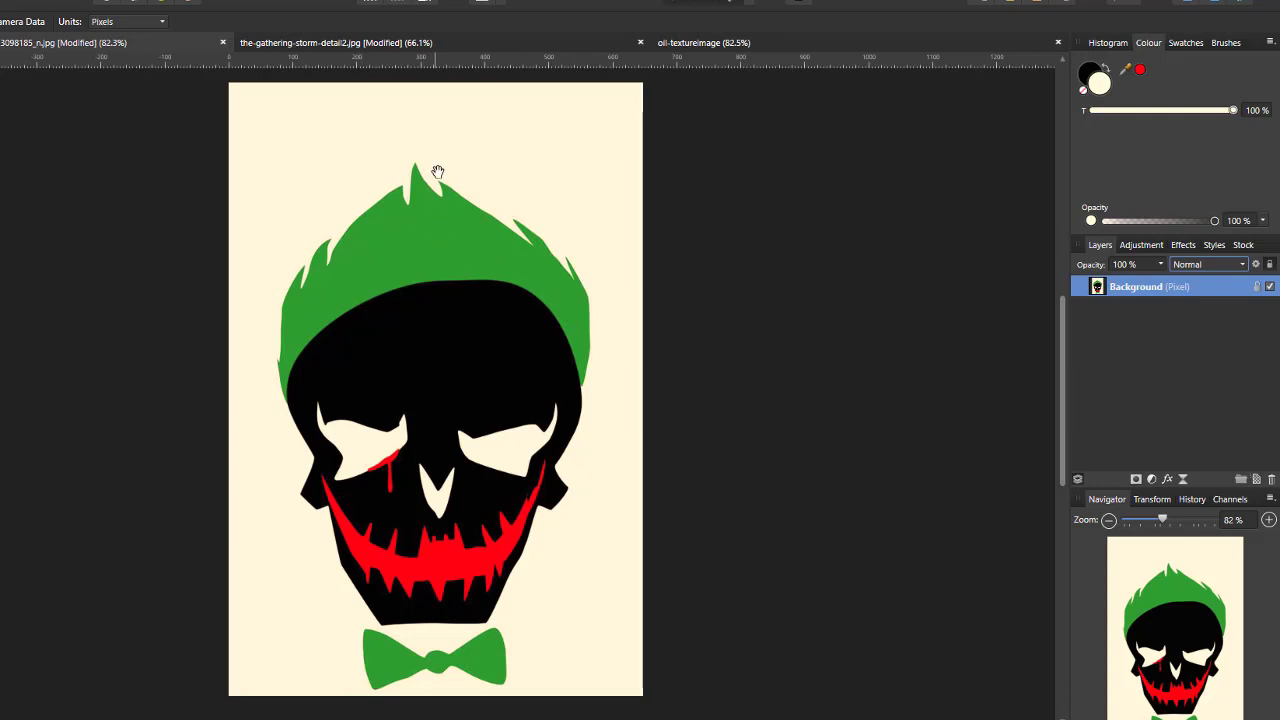
{"action": "left_click", "coordinate": [424, 45]}
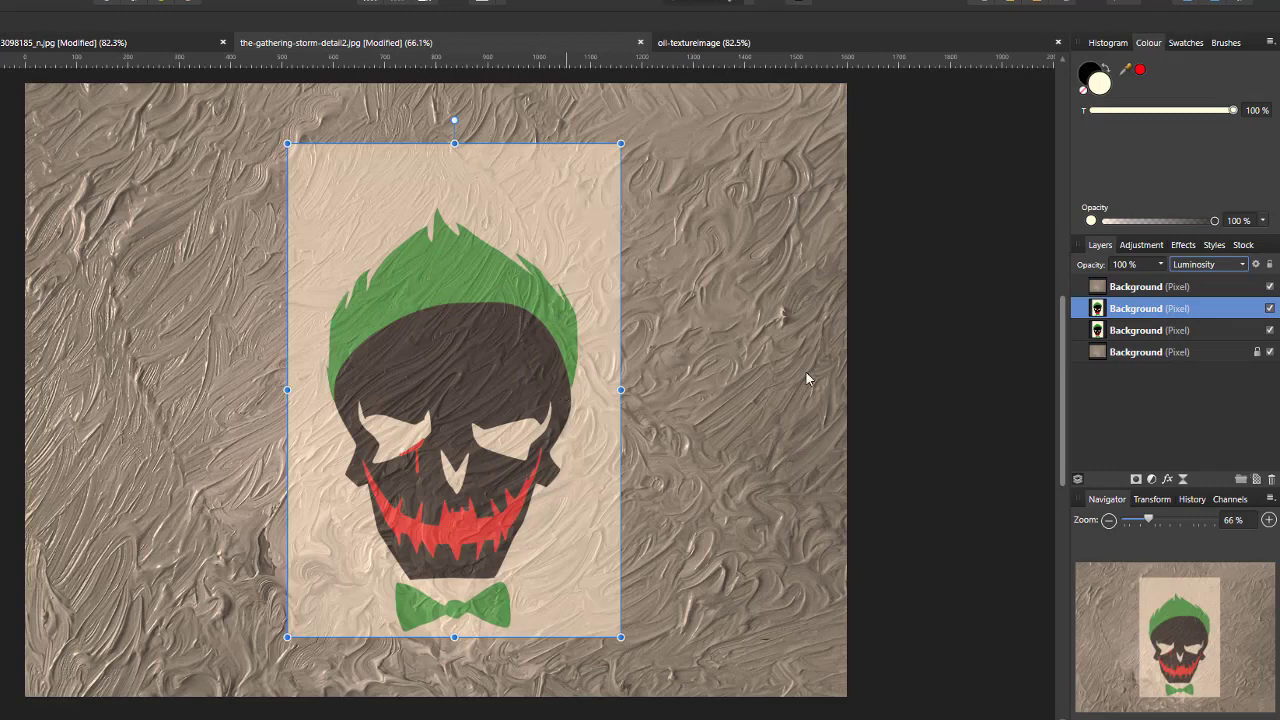
{"action": "right_click", "coordinate": [1168, 314]}
{"action": "left_click", "coordinate": [1143, 250]}
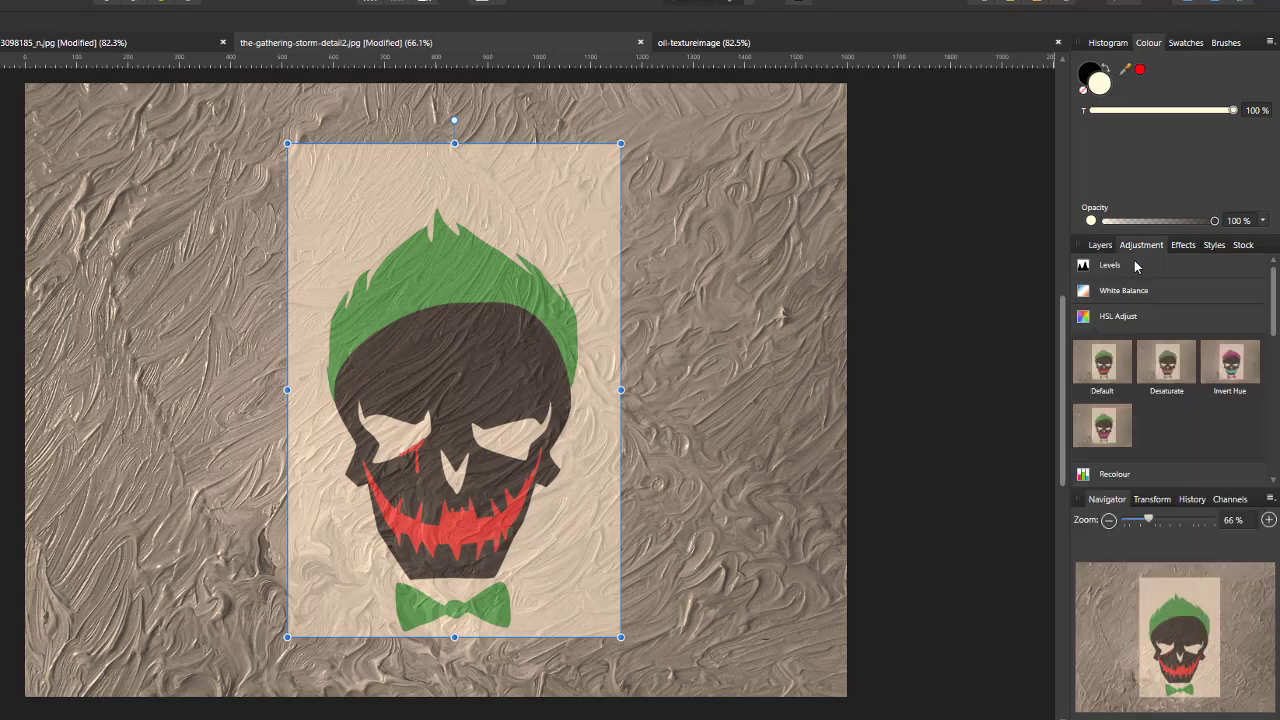
Step: Add a Levels adjustment with gamma 1.503, black level 29% and white level 85%
{"action": "left_click", "coordinate": [1127, 265]}
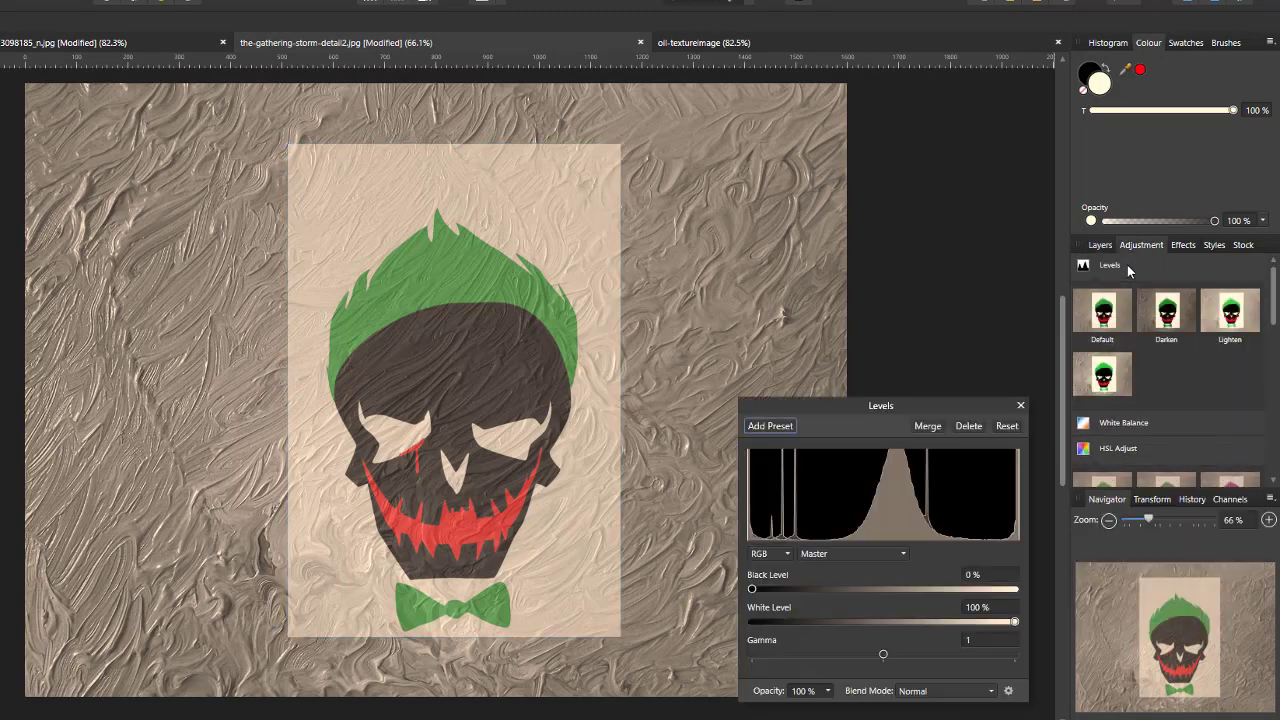
{"action": "left_click", "coordinate": [1100, 245]}
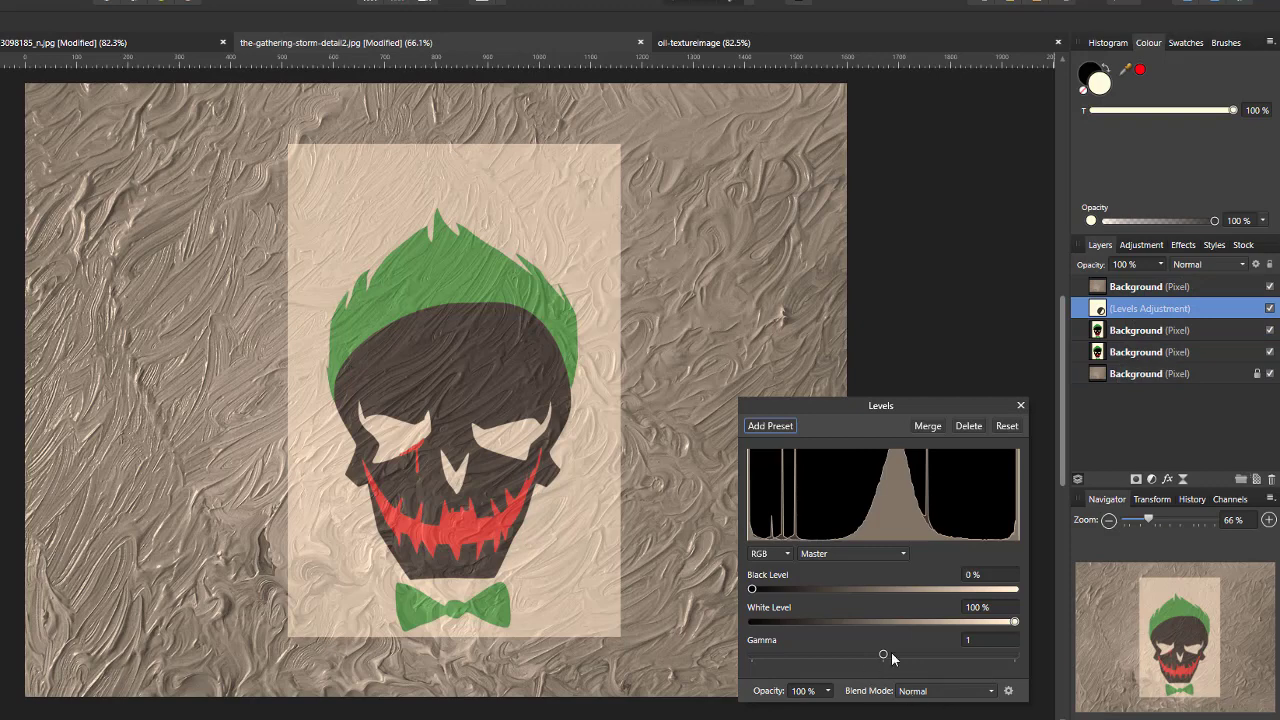
{"action": "left_click_drag", "start_coordinate": [883, 655], "coordinate": [949, 655]}
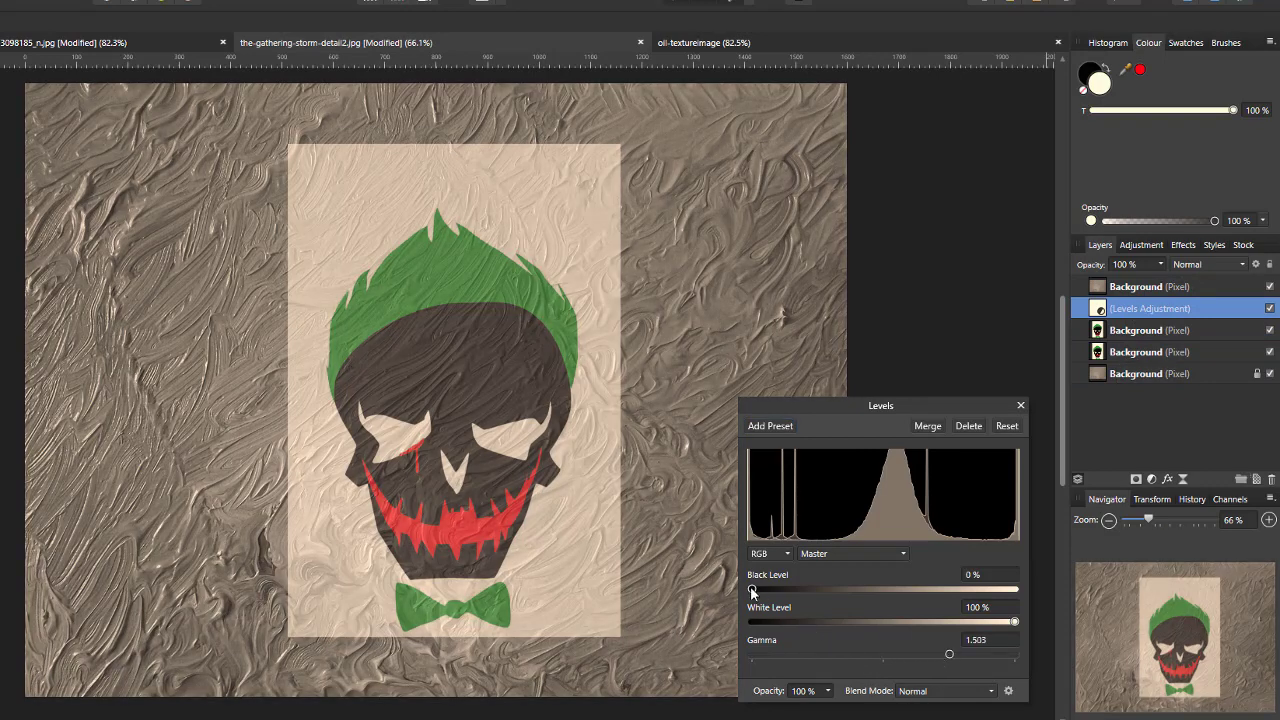
{"action": "left_click_drag", "start_coordinate": [752, 589], "coordinate": [851, 594]}
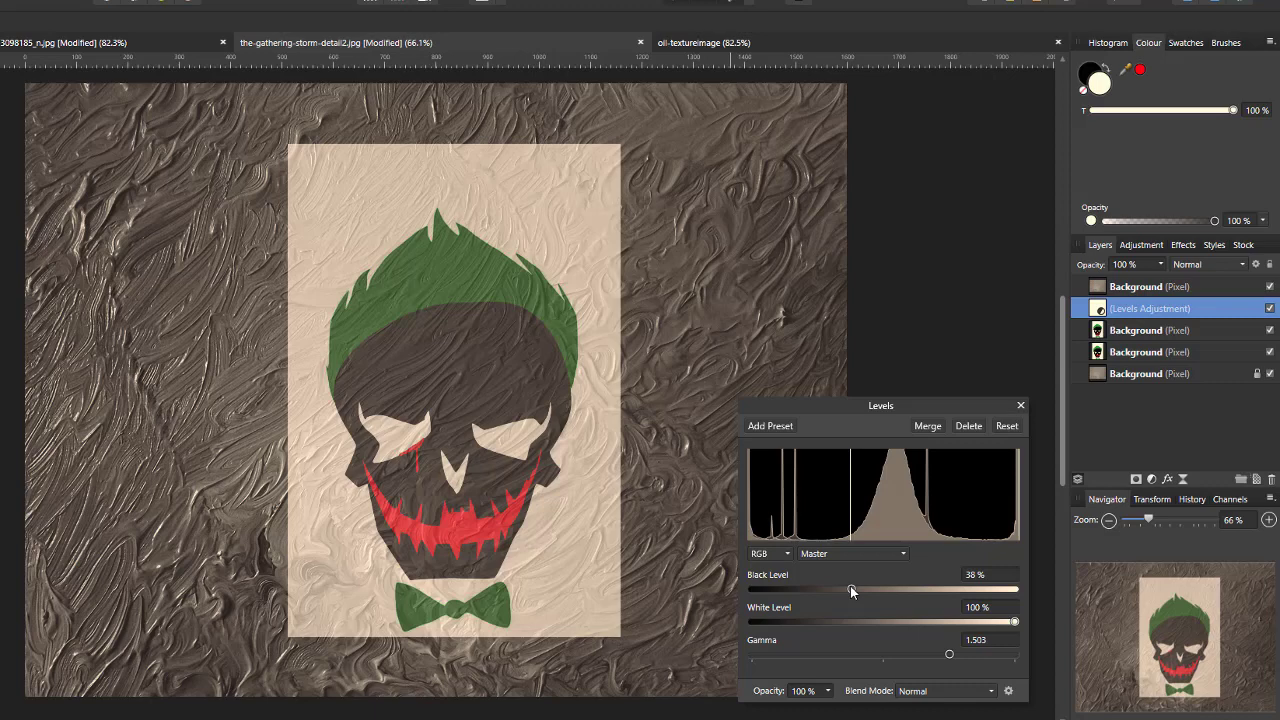
{"action": "left_click_drag", "start_coordinate": [850, 587], "coordinate": [845, 590]}
{"action": "left_click_drag", "start_coordinate": [1014, 621], "coordinate": [977, 634]}
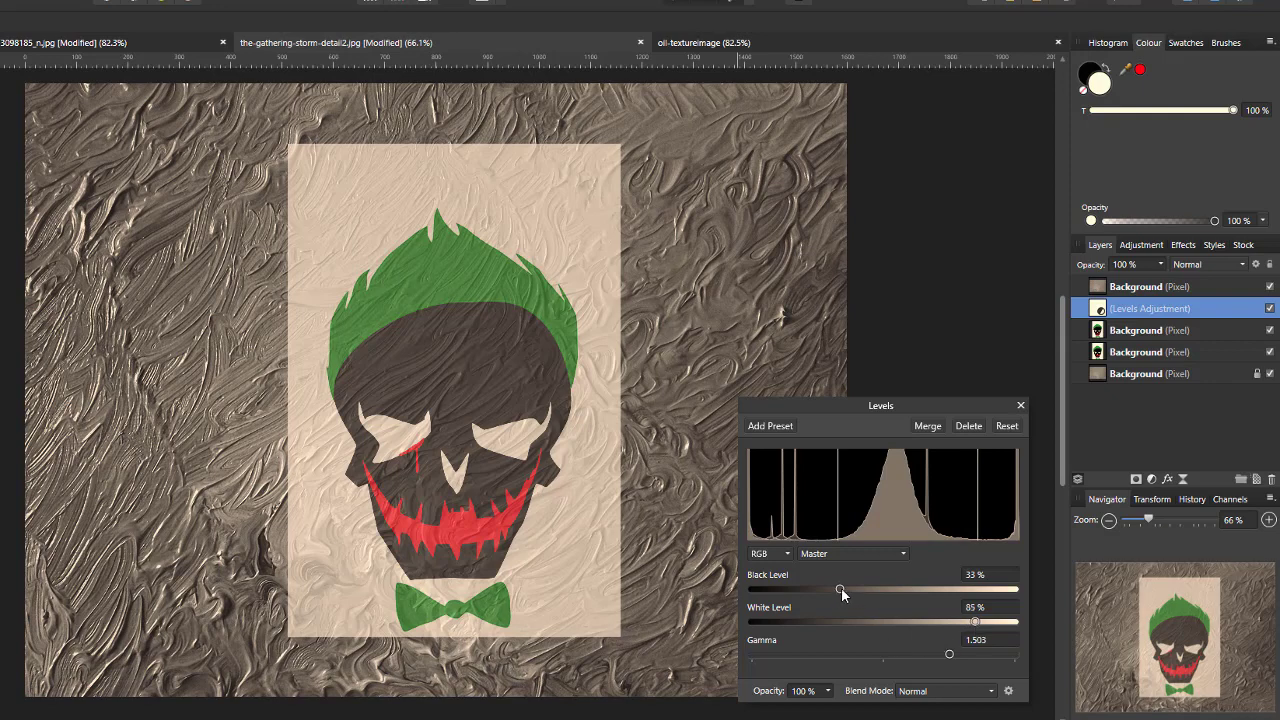
{"action": "left_click_drag", "start_coordinate": [837, 589], "coordinate": [827, 589]}
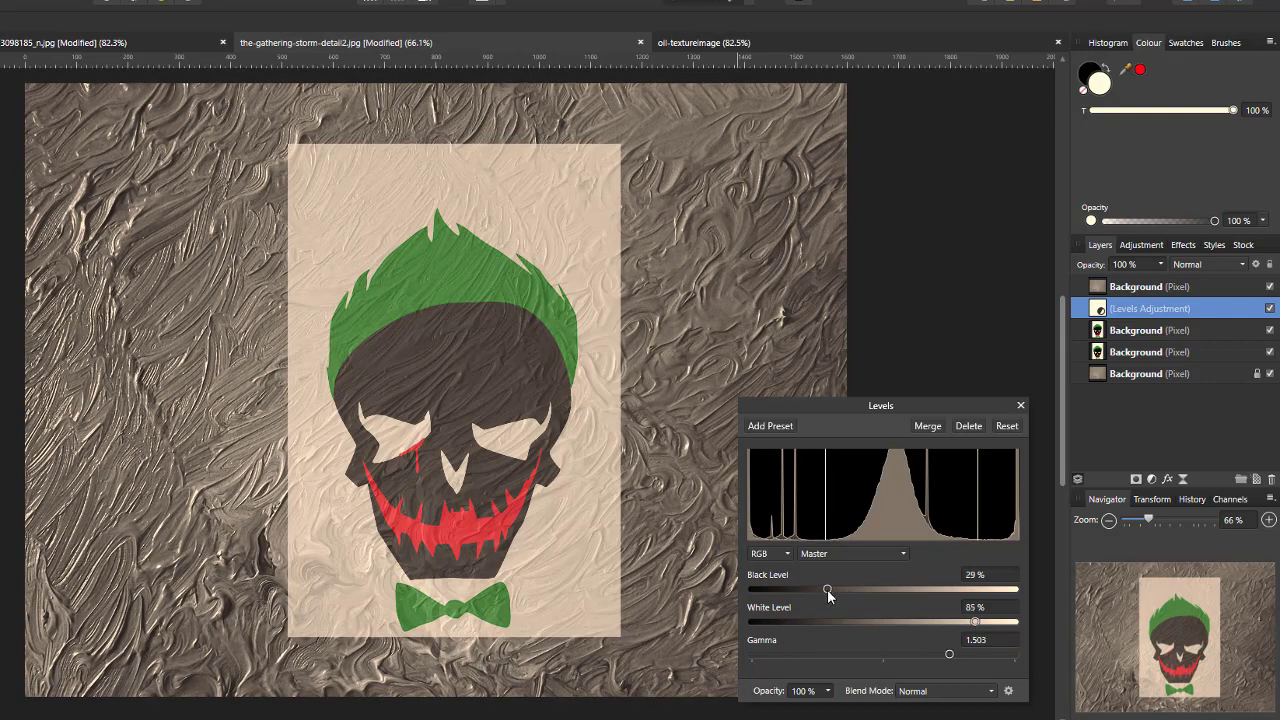
{"action": "left_click", "coordinate": [1021, 406]}
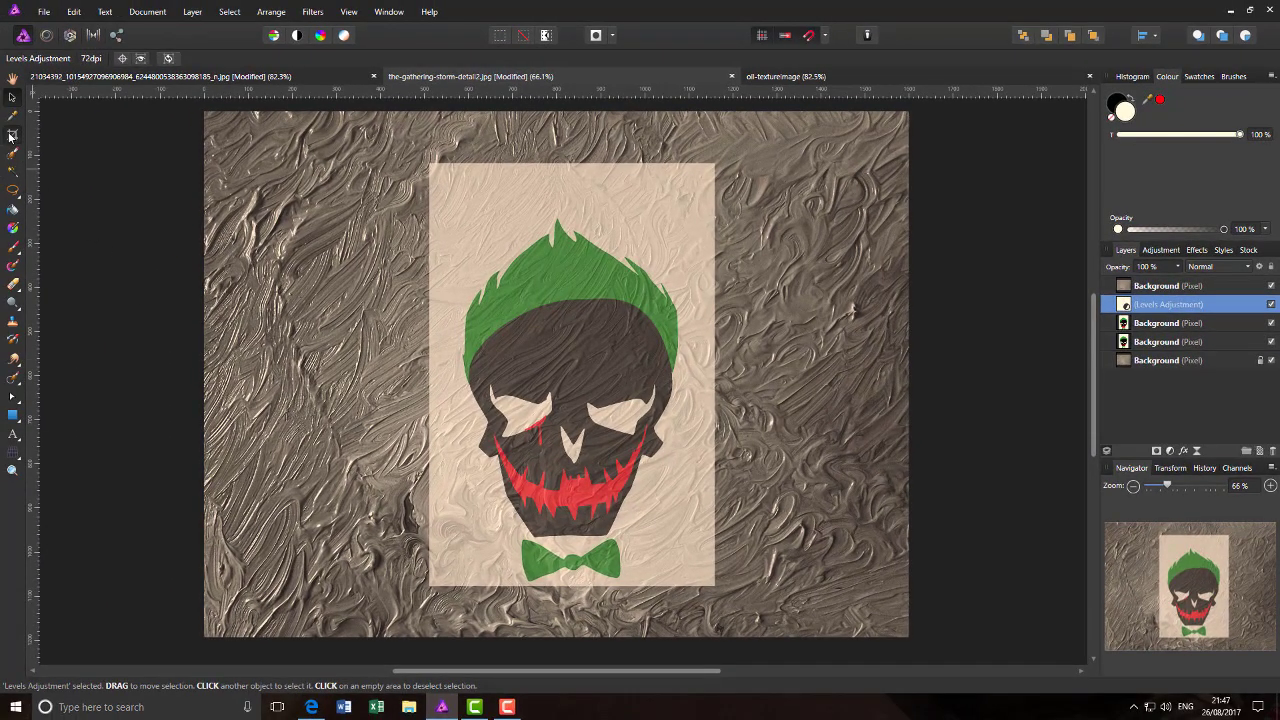
Step: Crop all four edges to the skull poster's borders, giving a 643 × 957 px canvas
{"action": "left_click", "coordinate": [12, 134]}
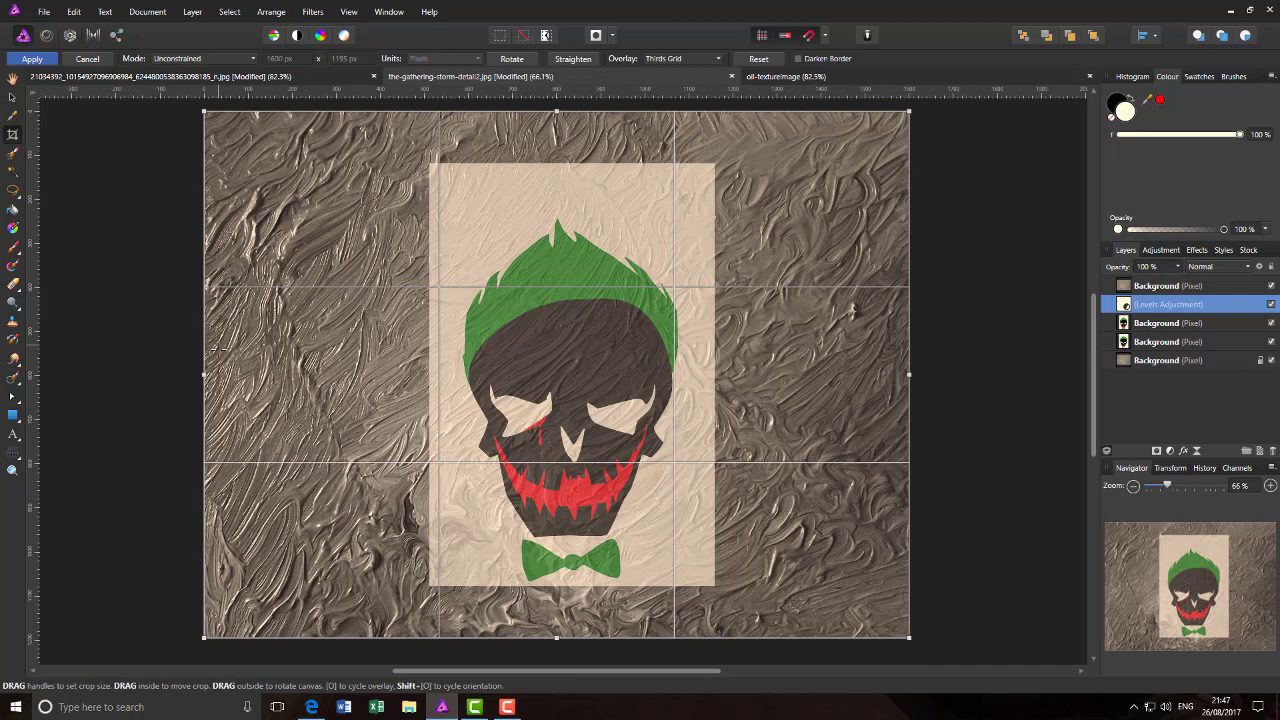
{"action": "left_click_drag", "start_coordinate": [202, 374], "coordinate": [427, 374]}
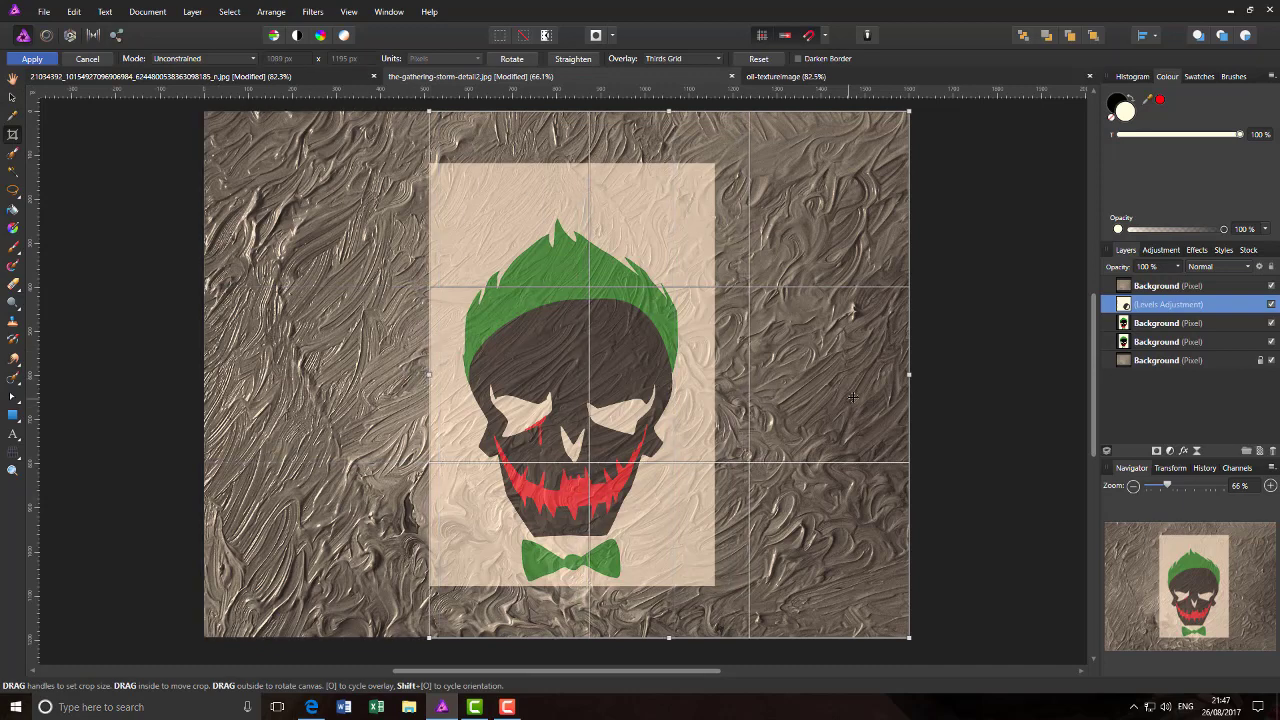
{"action": "left_click_drag", "start_coordinate": [879, 375], "coordinate": [684, 375]}
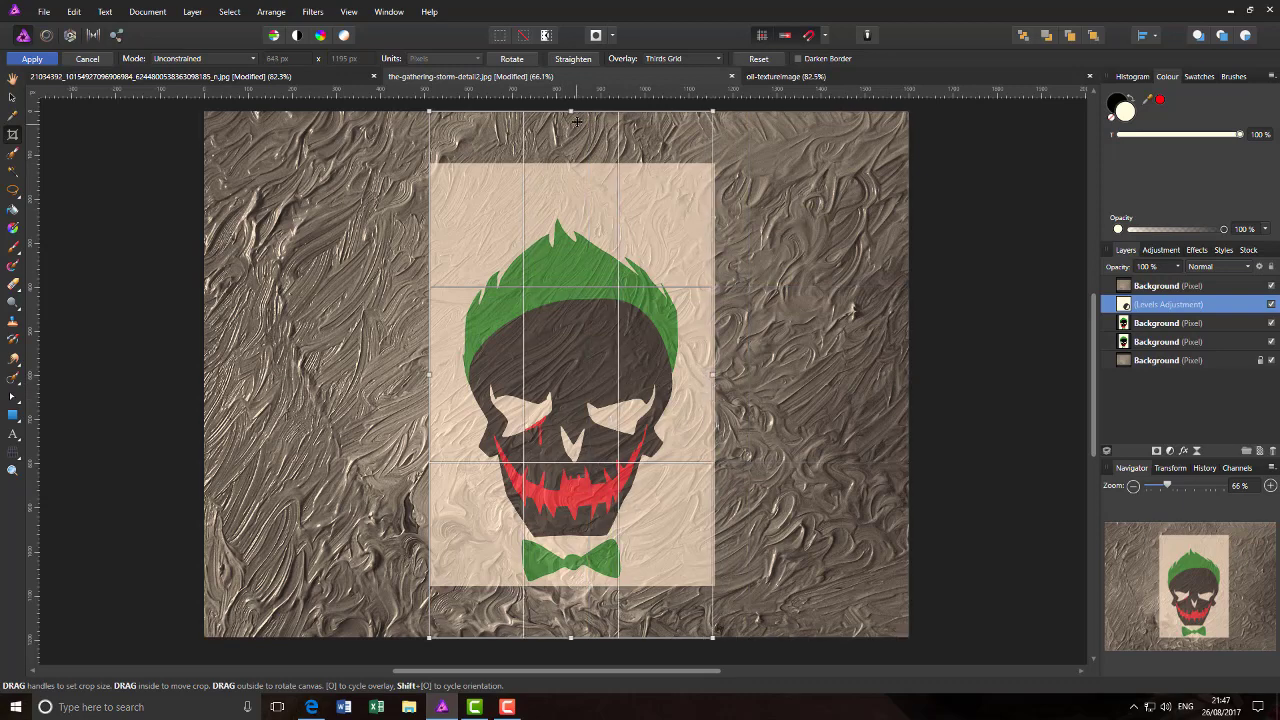
{"action": "left_click_drag", "start_coordinate": [572, 111], "coordinate": [572, 164]}
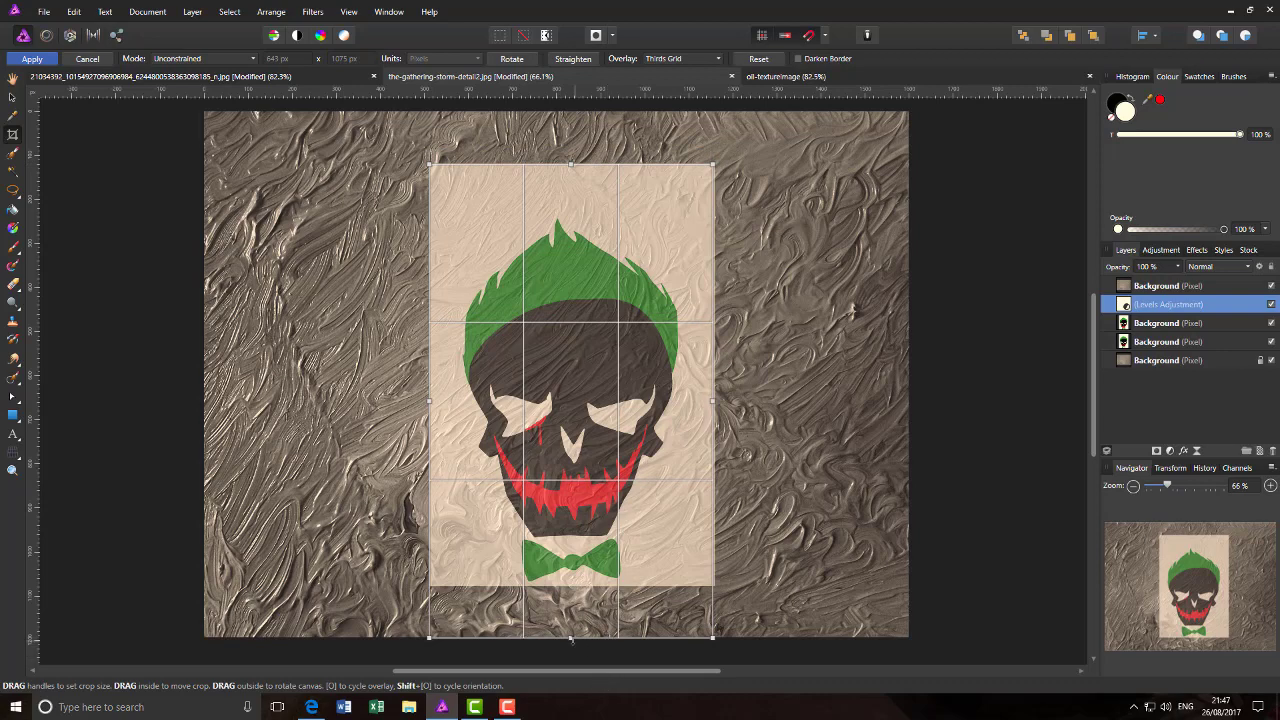
{"action": "left_click_drag", "start_coordinate": [573, 638], "coordinate": [574, 586]}
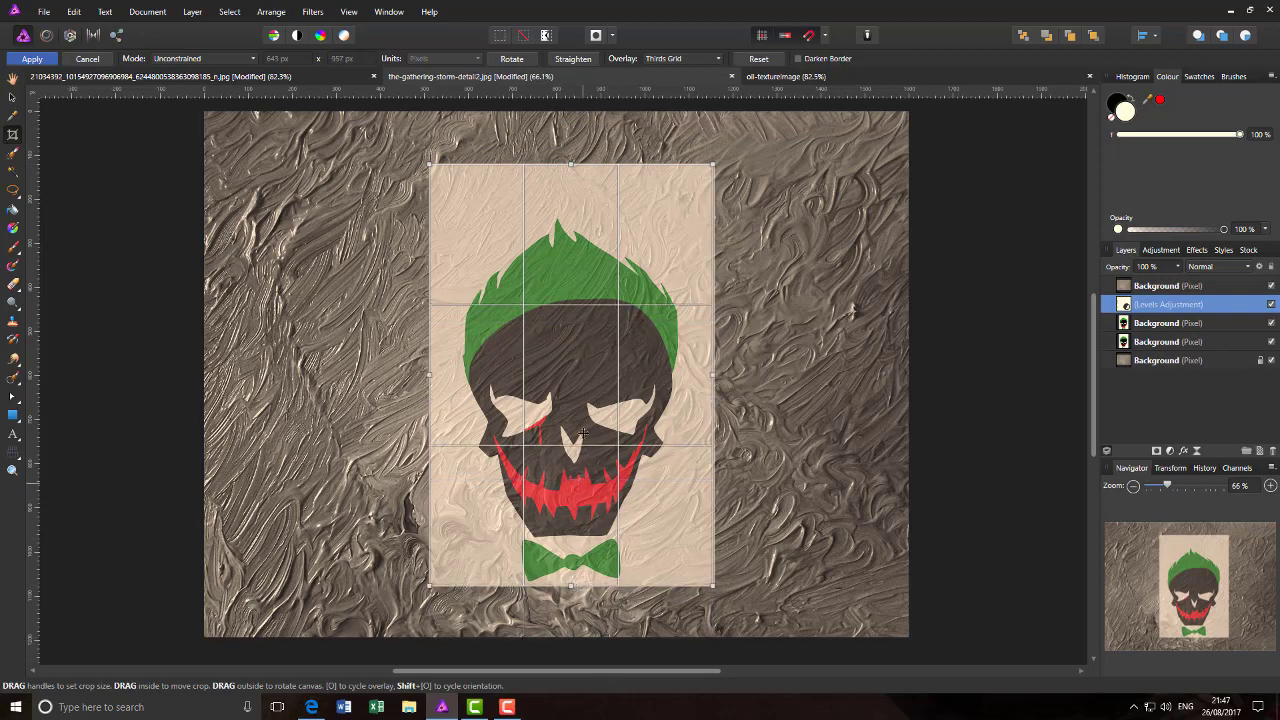
{"action": "key", "text": "Return"}
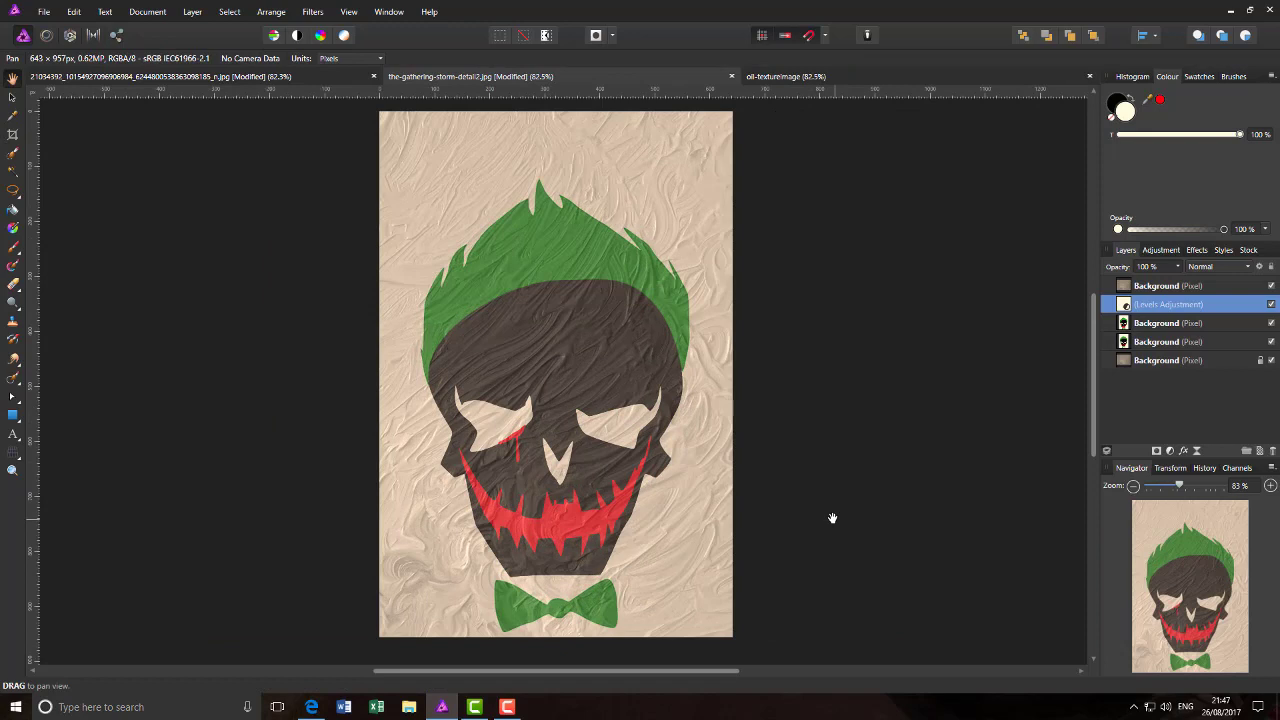